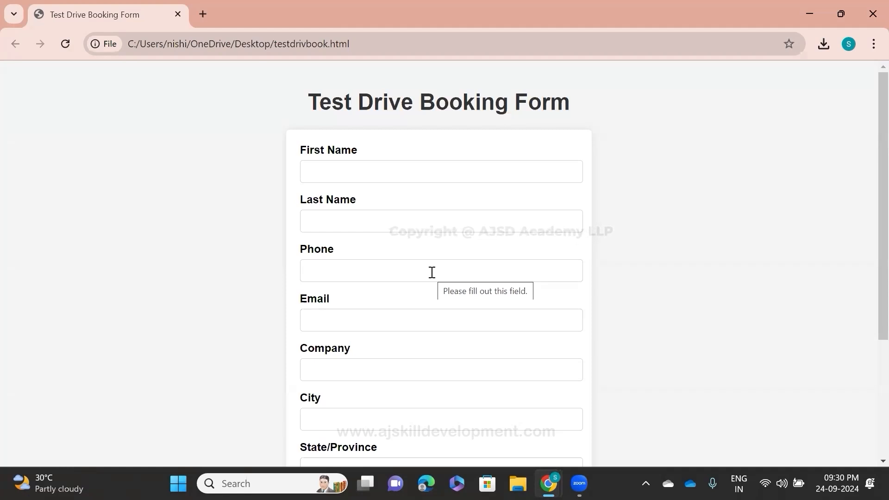
Step: Enter the customer's first name and last name in the Test Drive Booking Form
left_click(331, 170)
type("Priti")
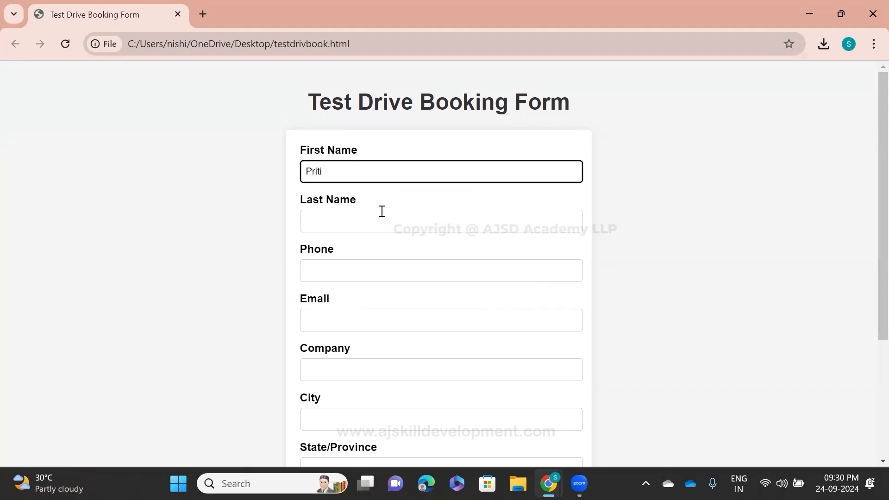
left_click(382, 212)
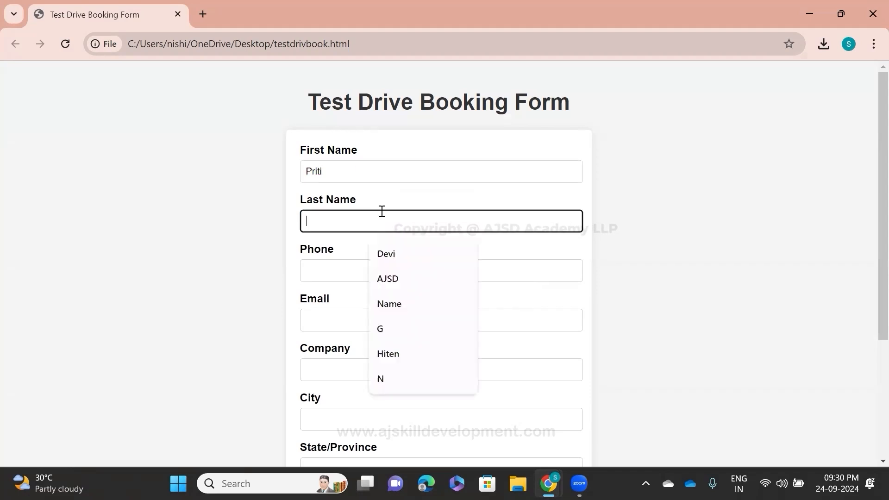
type("D")
Step: Fill in the customer's phone number and e-mail address in the booking form
left_click(331, 271)
type("2728292")
key("ctrl+a")
key("BackSpace")
type("89292828")
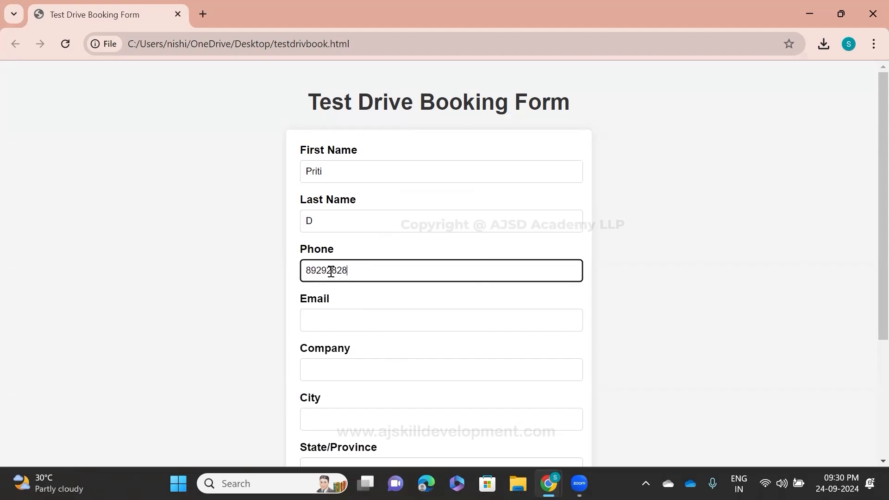
left_click(362, 319)
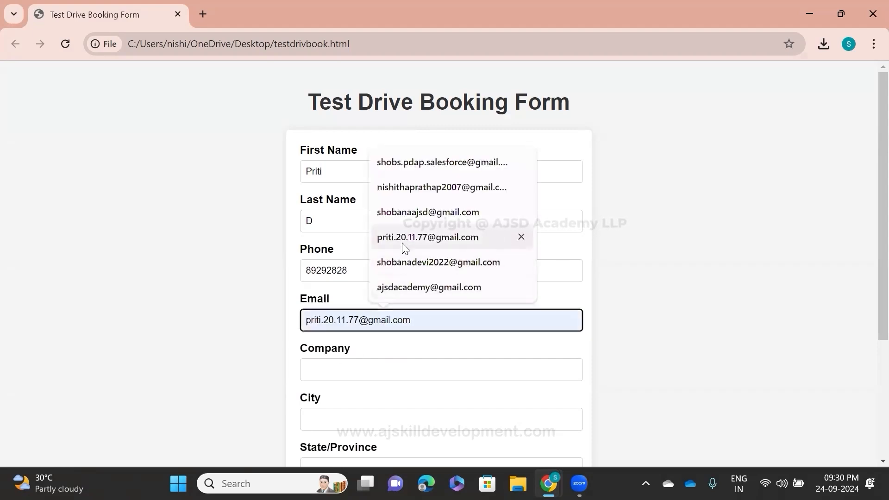
left_click(402, 243)
Step: Fill in the company as AJSD, the city as Chennai and the state/province as TamilNadu
left_click(370, 368)
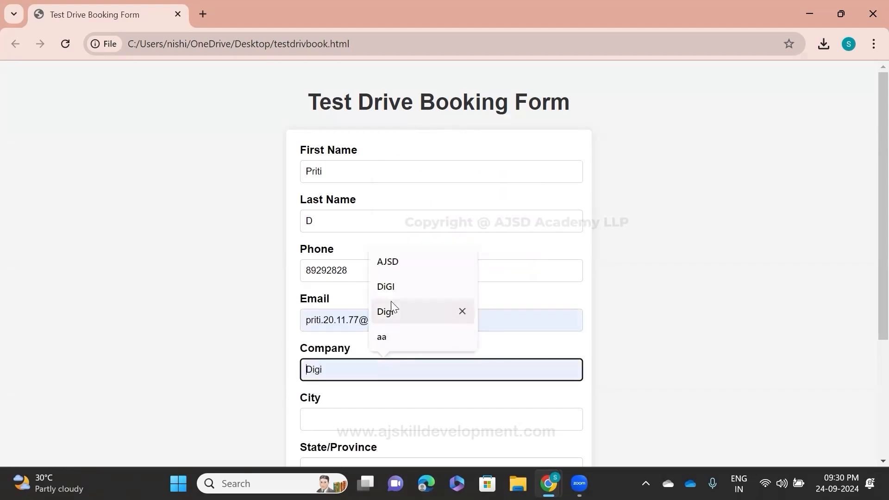
left_click(391, 263)
scroll(391, 345, "down", 1)
left_click(361, 352)
left_click(409, 402)
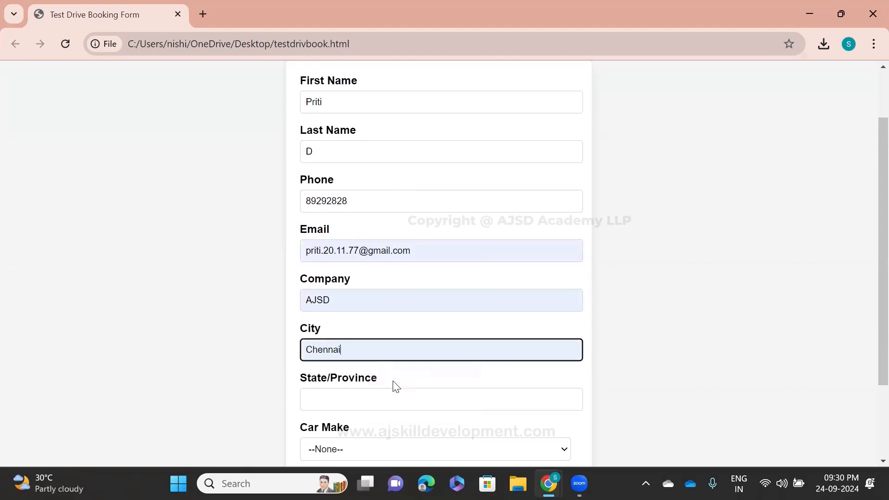
scroll(396, 387, "down", 2)
left_click(375, 296)
left_click(409, 327)
Step: Choose Volks Wagen as the car make and Virtus as the car model
left_click(393, 343)
left_click(391, 379)
left_click(388, 393)
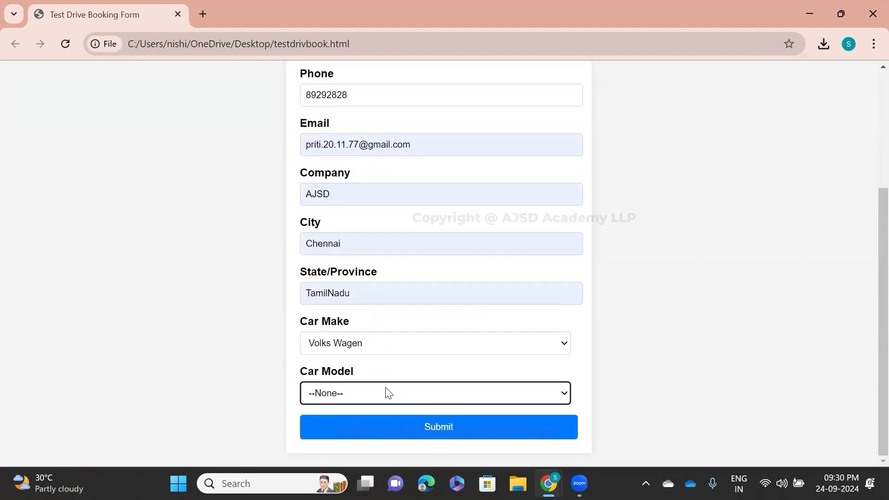
left_click(377, 402)
left_click(370, 341)
Step: Review and submit the completed booking form, and read the booking lines on the thank-you page
scroll(373, 345, "up", 1)
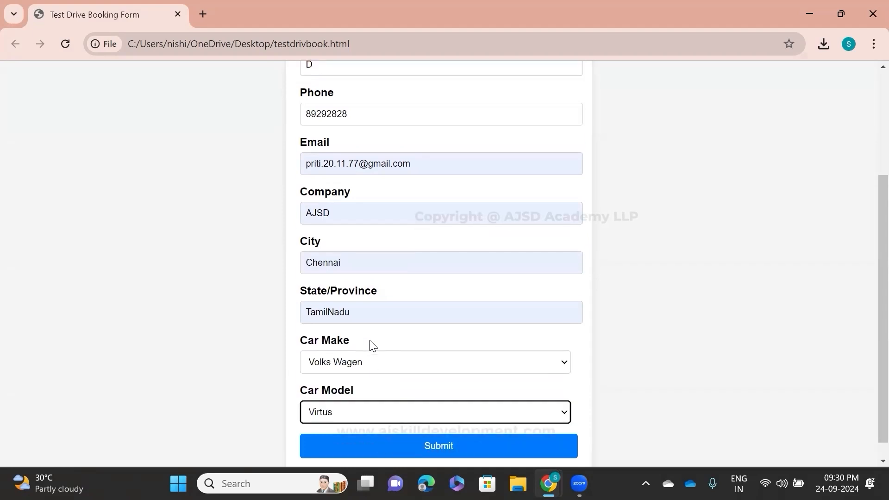
scroll(372, 345, "up", 3)
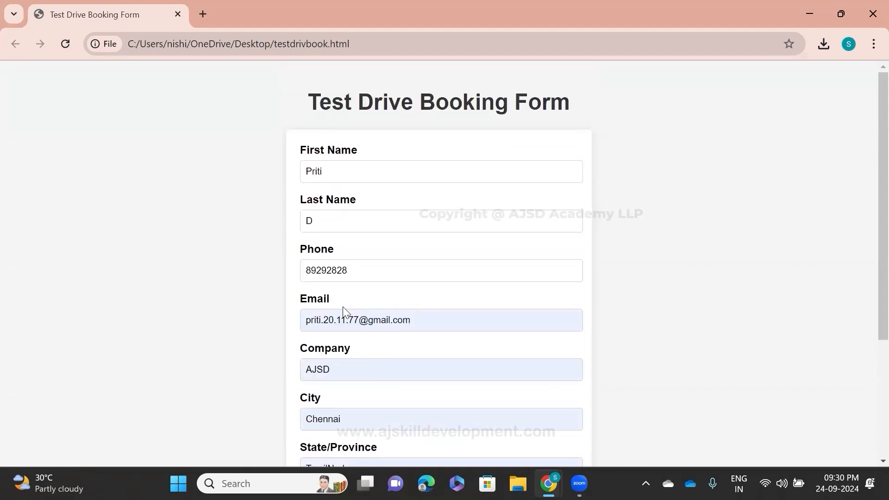
scroll(345, 307, "down", 3)
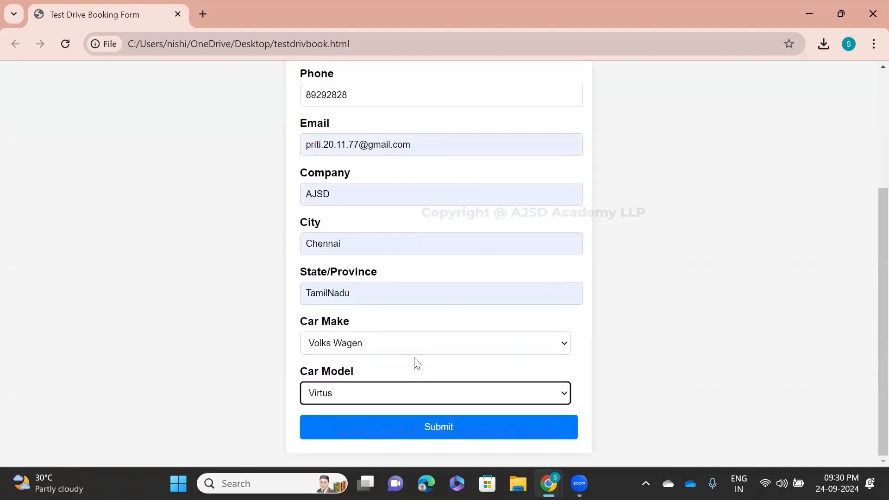
left_click(440, 437)
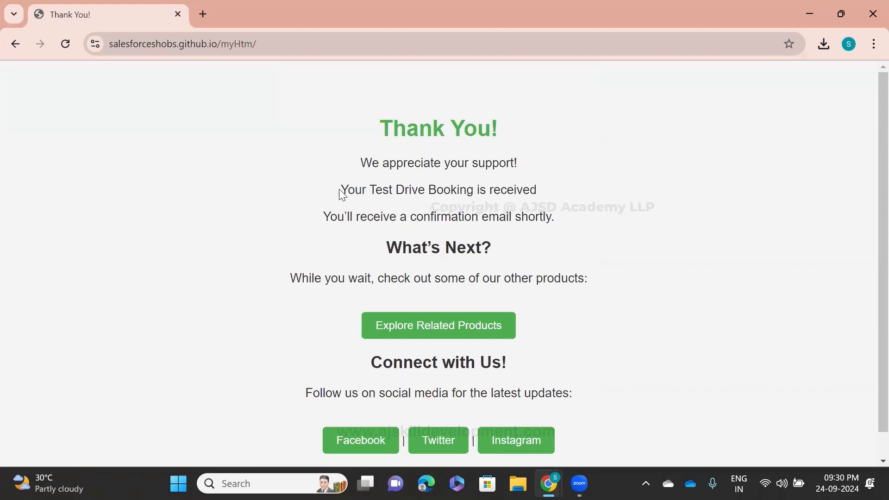
left_click_drag(348, 190, 537, 189)
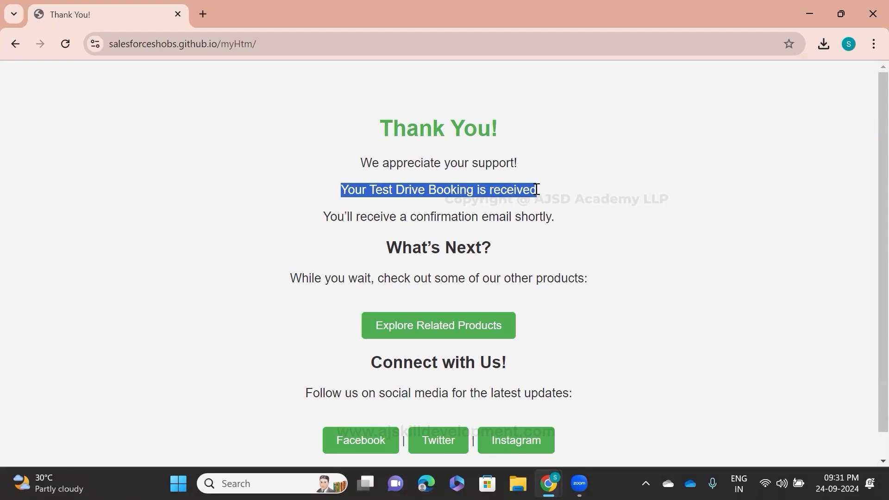
left_click_drag(325, 222, 586, 202)
Step: Switch to the customer's Gmail inbox and read the Test Drive Booking Confirmation e-mail, including its sender and message text
key("alt+Tab")
key("alt+Tab")
key("alt+Tab")
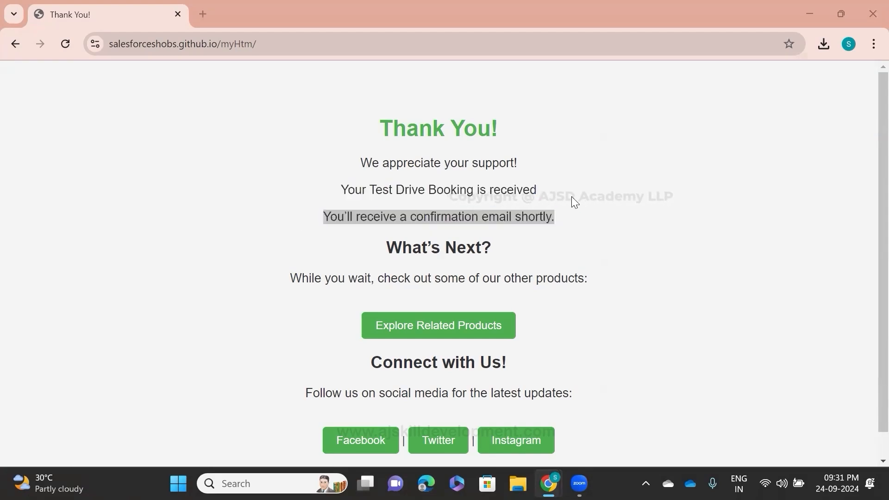
key("alt+Tab")
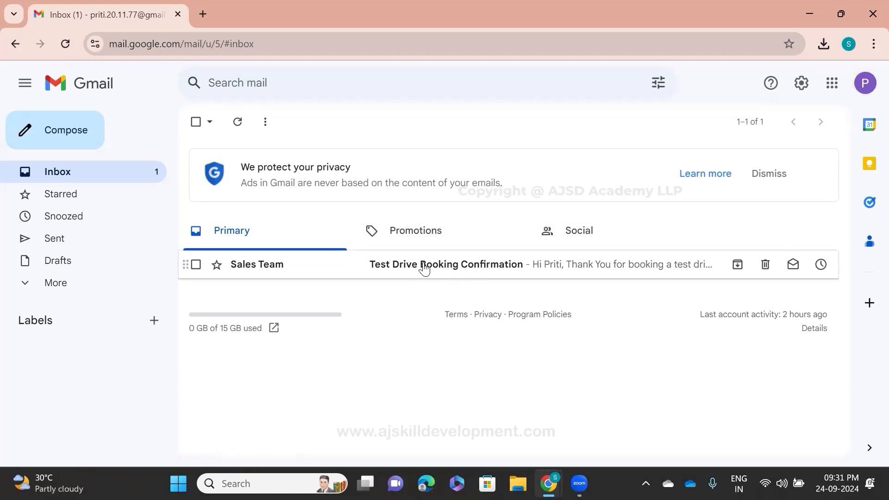
left_click(258, 271)
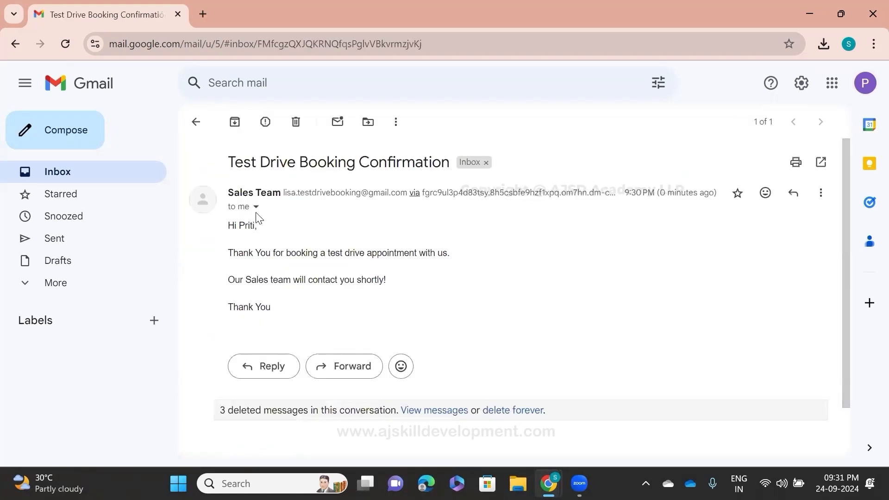
left_click_drag(282, 193, 411, 193)
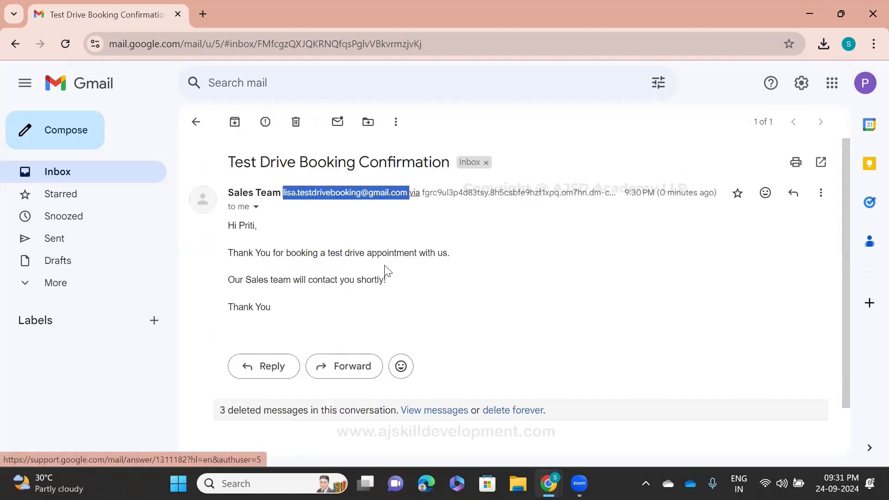
left_click(367, 278)
left_click_drag(230, 224, 376, 266)
left_click(431, 276)
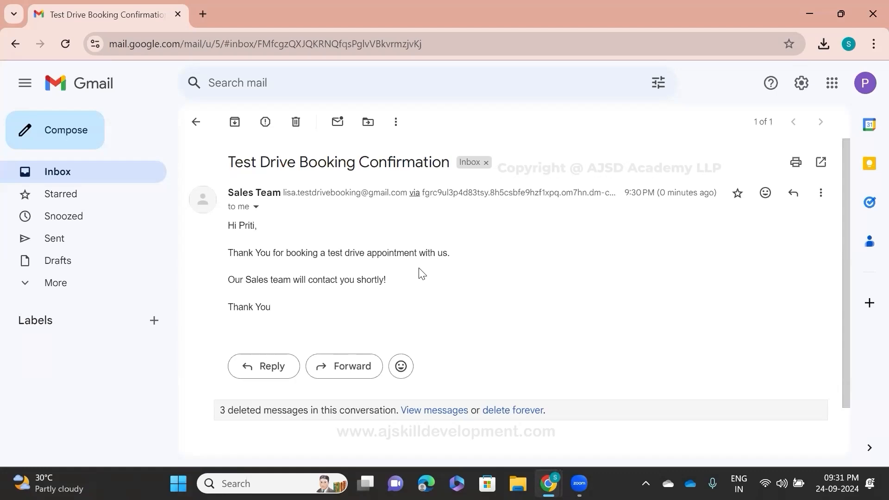
Step: Switch to the ABC Cars app in Salesforce and display the Today's Test Drive Bookings list view
key("alt+Tab")
key("alt+Tab")
key("alt+Tab")
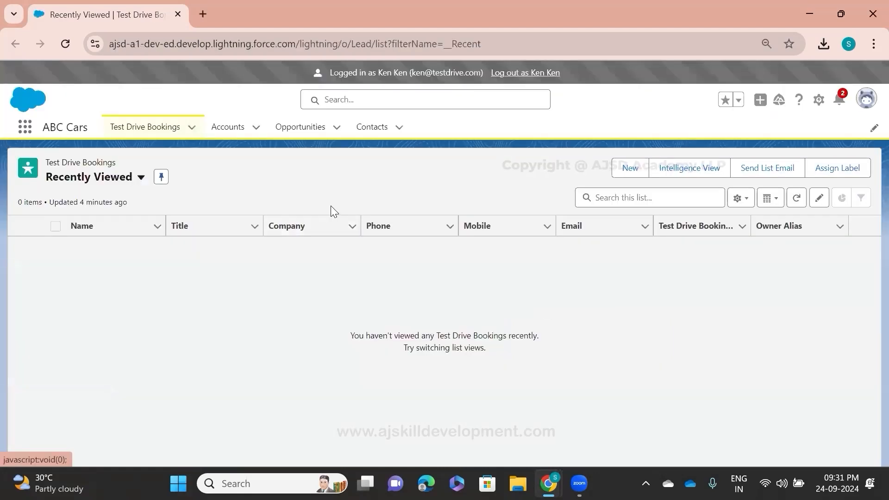
left_click(192, 134)
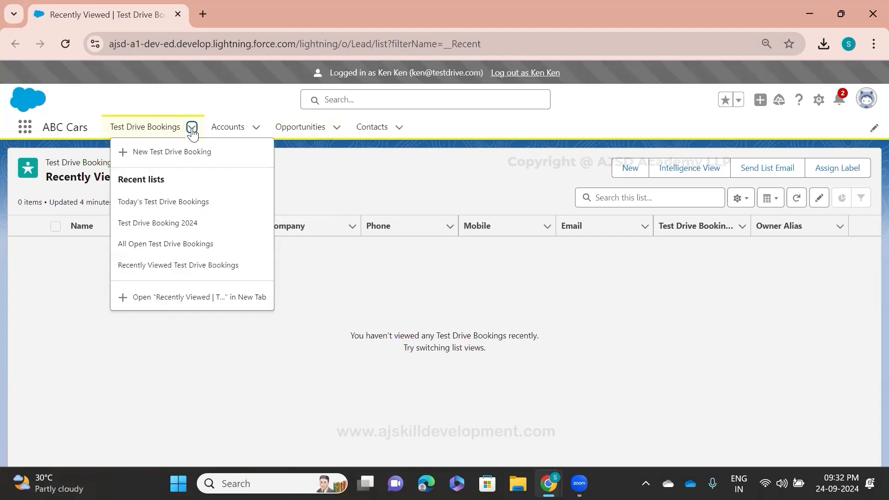
left_click(67, 257)
left_click(141, 177)
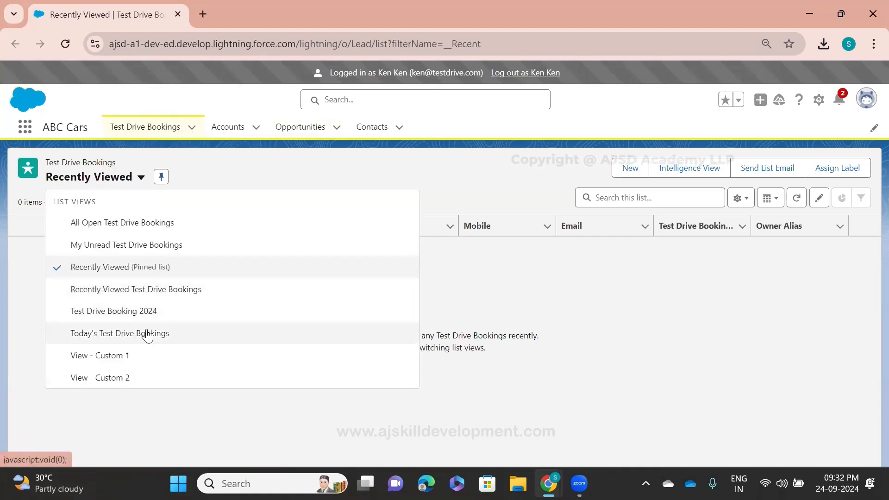
left_click(111, 341)
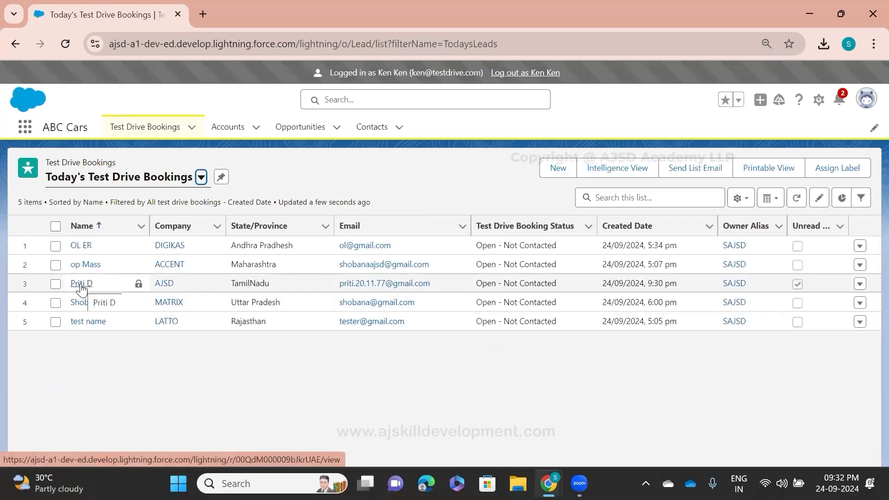
Step: Open the newly submitted customer's booking record and examine its contact, car, booking date and booking time details
left_click(81, 284)
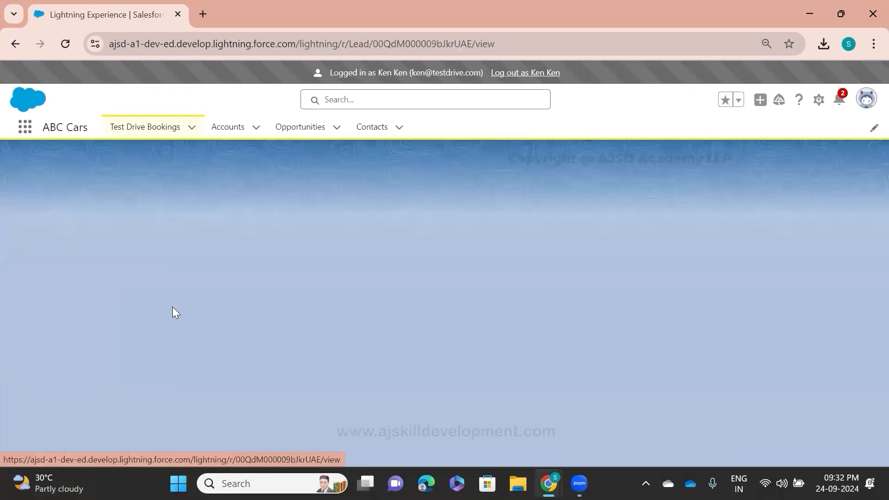
left_click(112, 314)
scroll(298, 327, "down", 3)
left_click(852, 180)
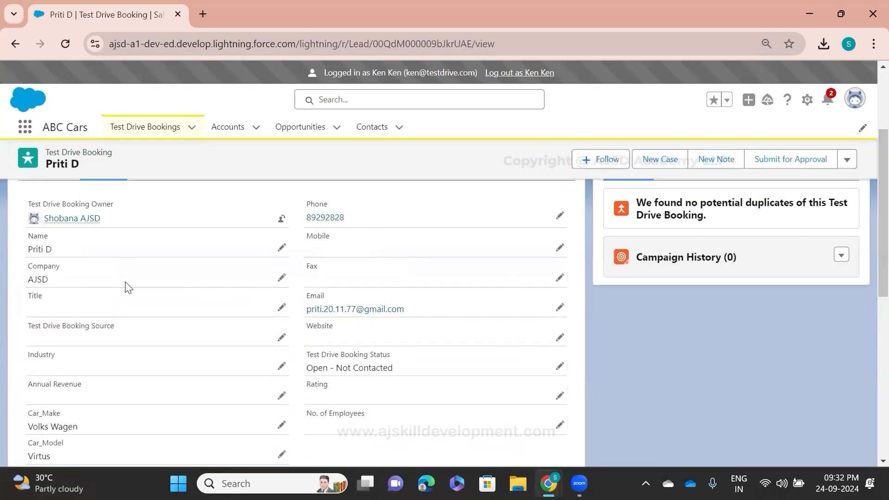
scroll(375, 372, "down", 3)
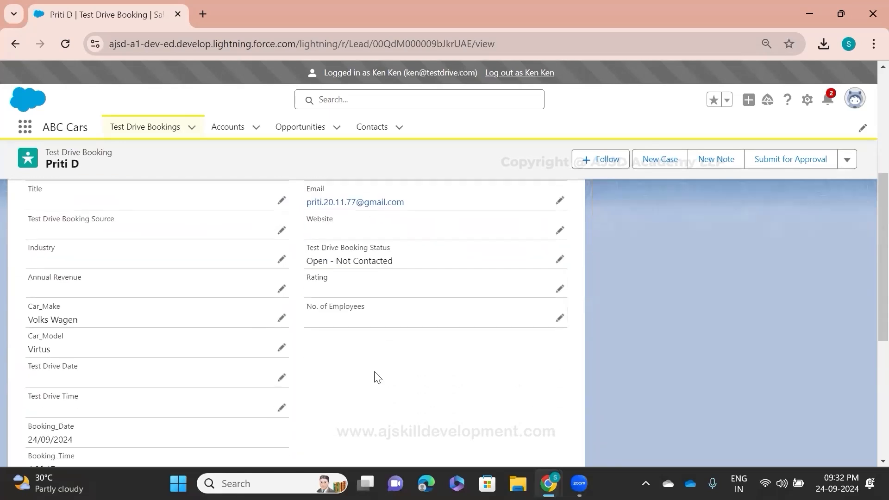
scroll(312, 388, "up", 3)
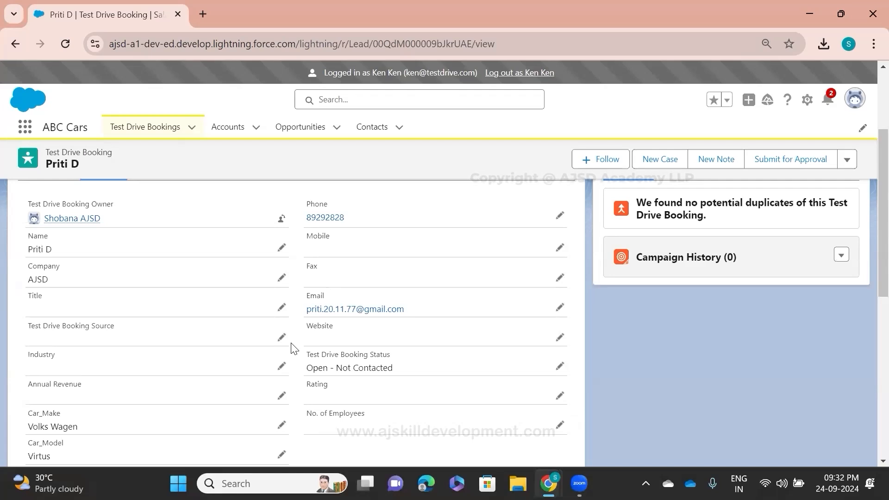
scroll(167, 435, "down", 3)
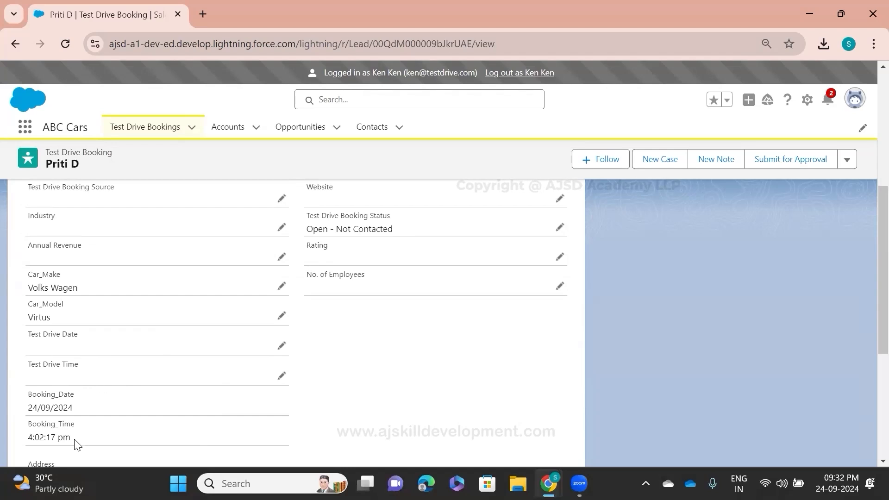
triple_click(53, 430)
left_click_drag(54, 430, 12, 397)
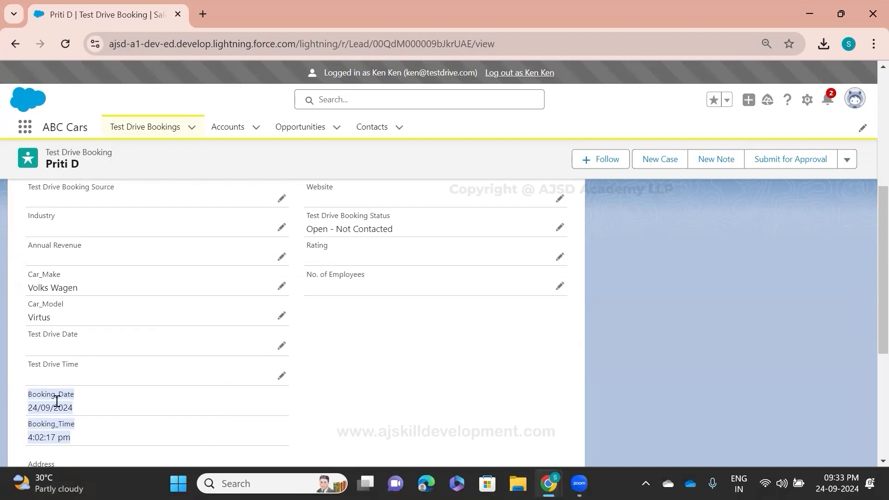
left_click(80, 419)
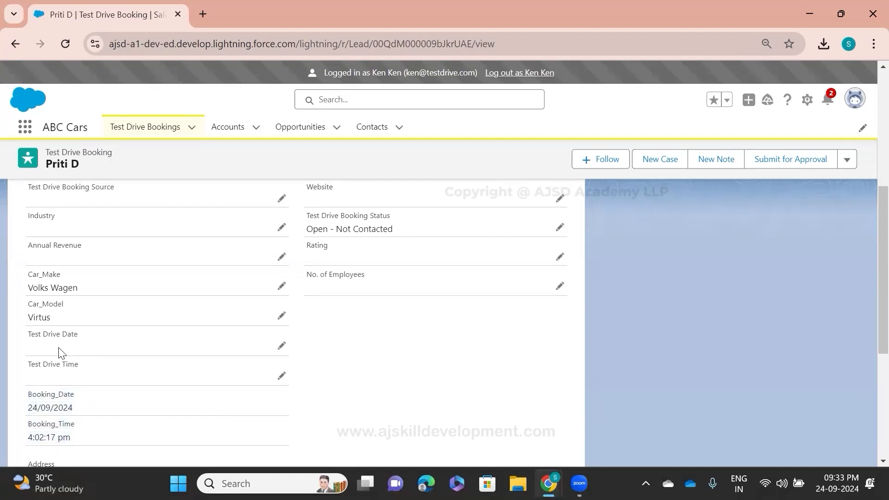
Step: Try to save the booking with test drive date 25/09/2024 and test drive time 4:00PM, and read the save message
left_click(280, 348)
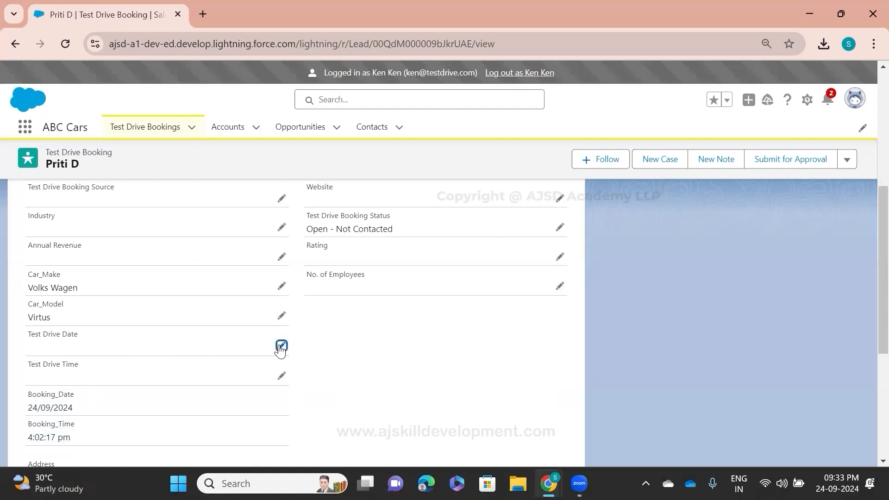
left_click(200, 349)
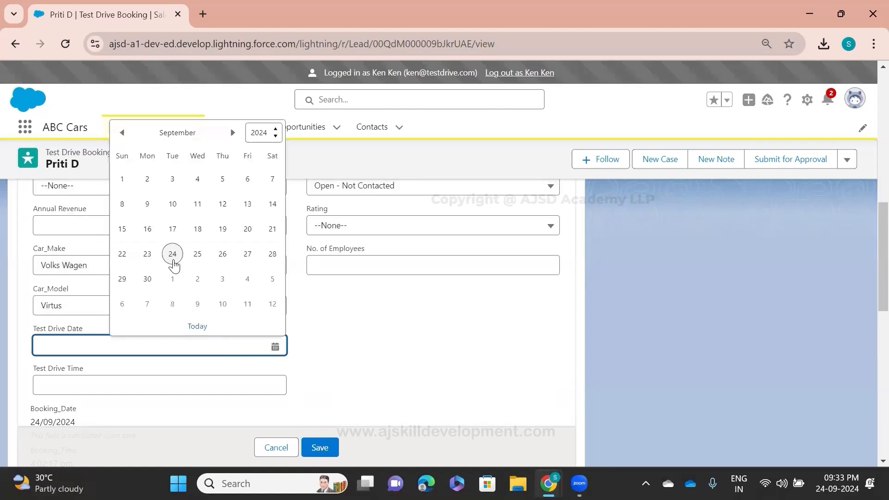
left_click(197, 252)
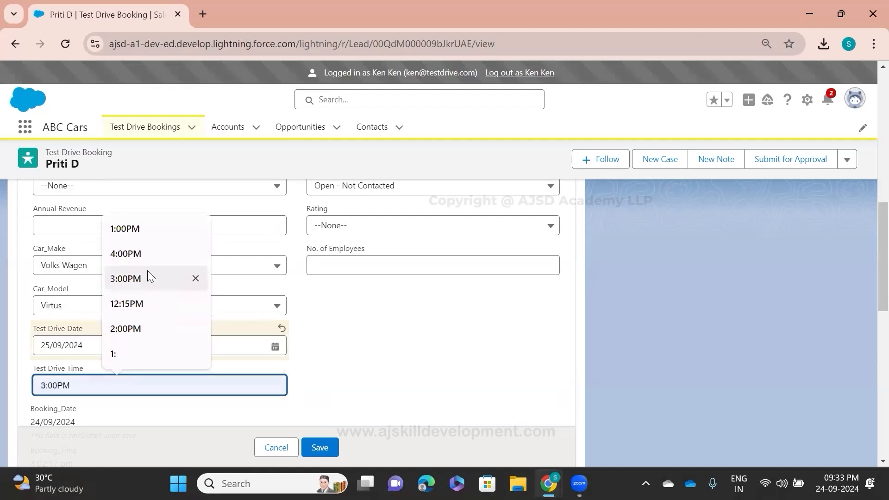
left_click(147, 256)
scroll(195, 400, "down", 2)
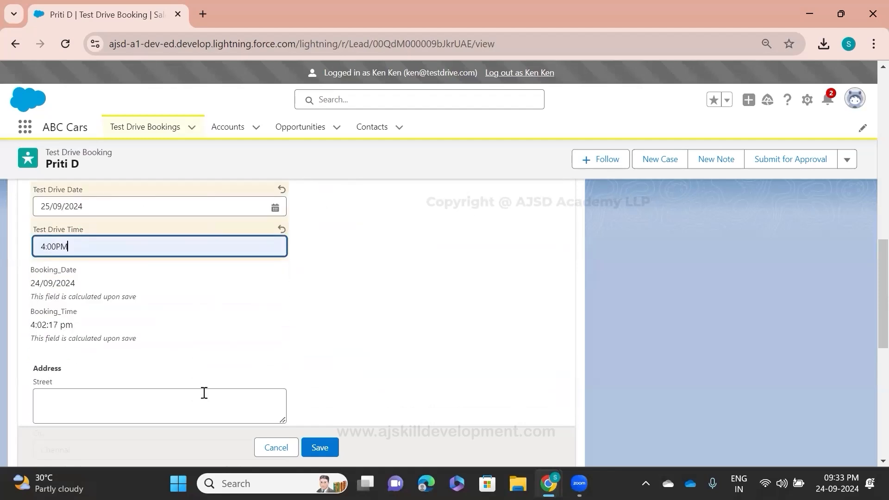
left_click(316, 448)
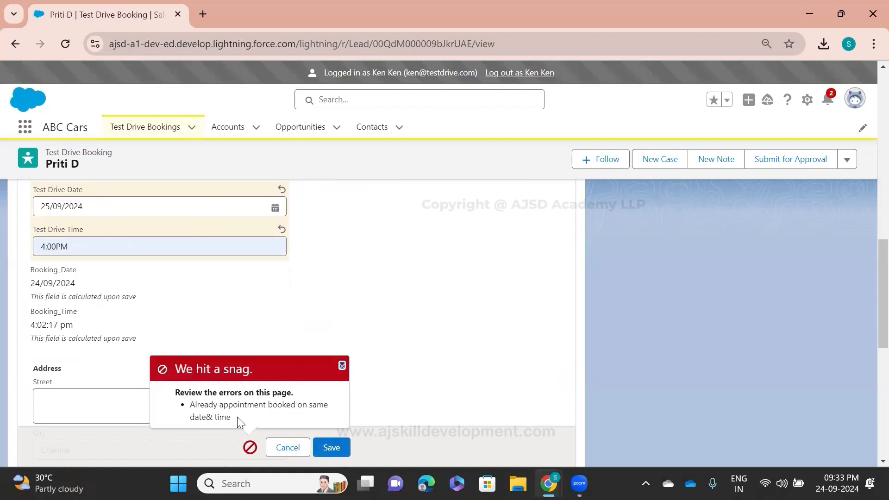
left_click_drag(238, 417, 191, 404)
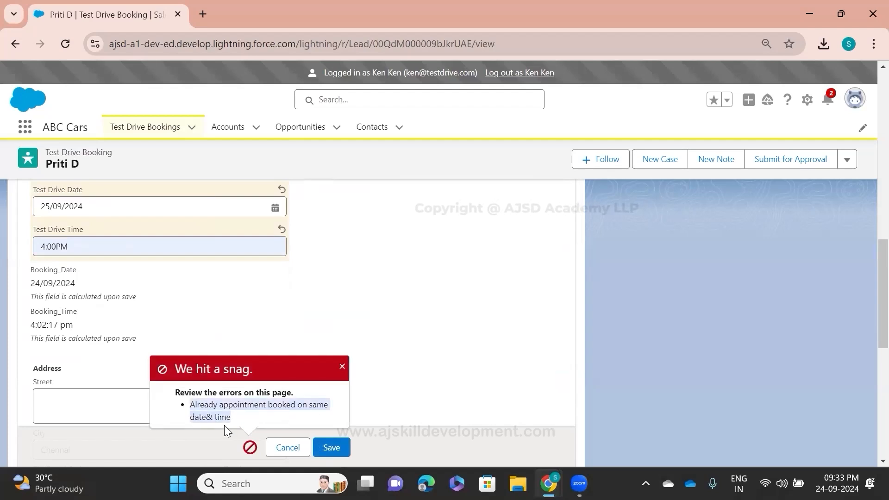
left_click(336, 317)
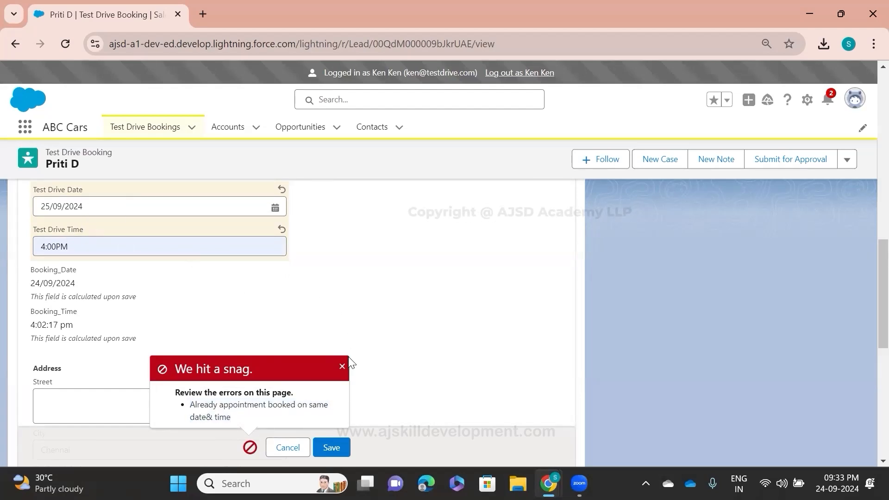
Step: Dismiss the save error, set the booking's test drive time to 5:00PM and save the record
left_click(342, 368)
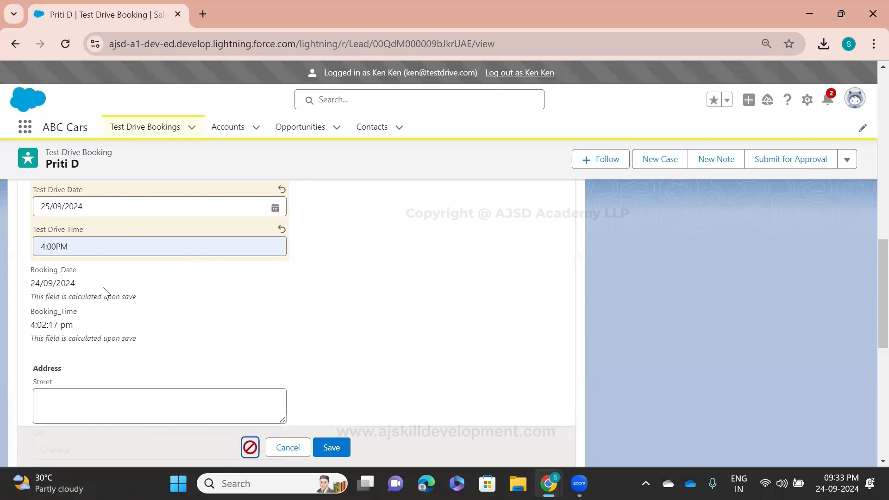
left_click(254, 292)
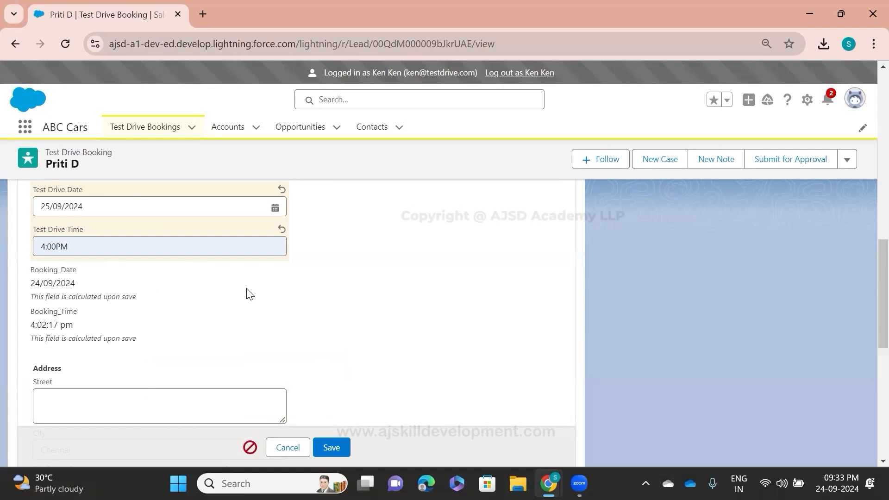
left_click(103, 251)
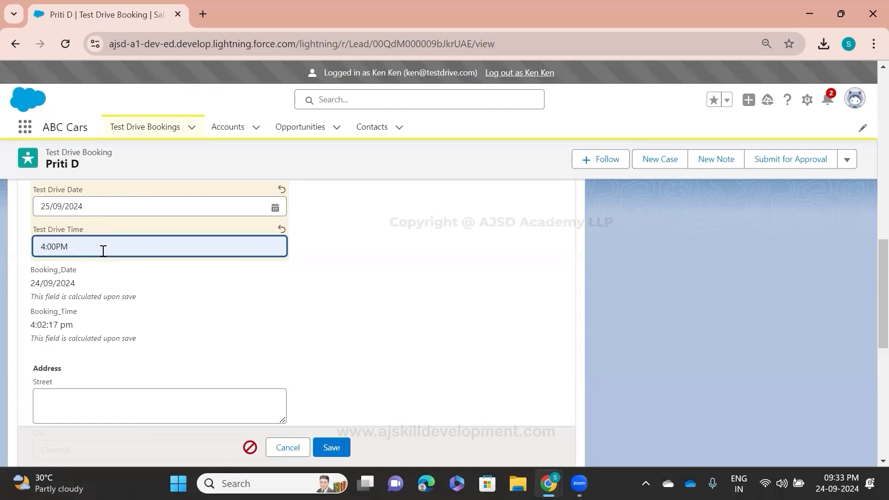
key("BackSpace")
key("BackSpace")
key("BackSpace")
key("BackSpace")
key("BackSpace")
key("BackSpace")
type("5:")
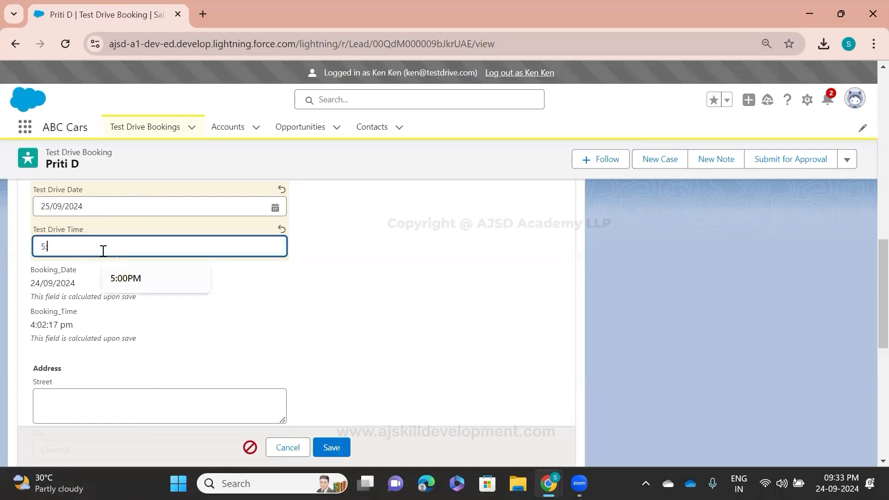
left_click(146, 274)
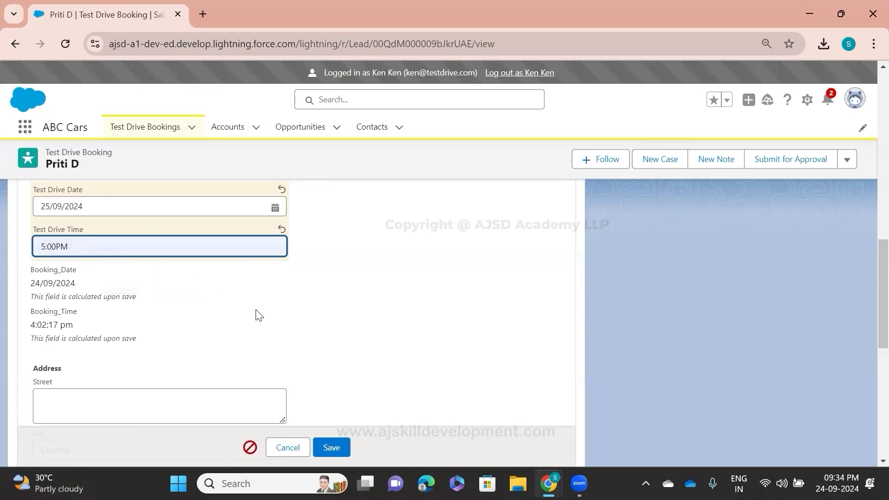
left_click(329, 447)
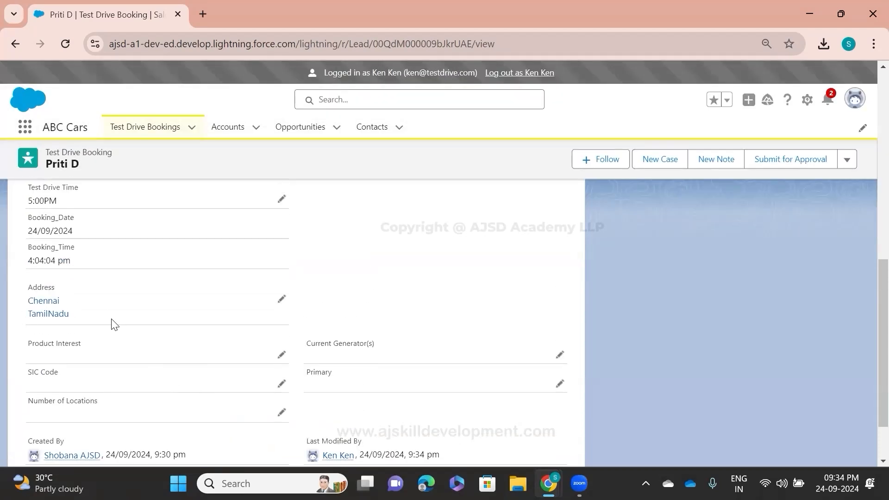
scroll(115, 324, "up", 3)
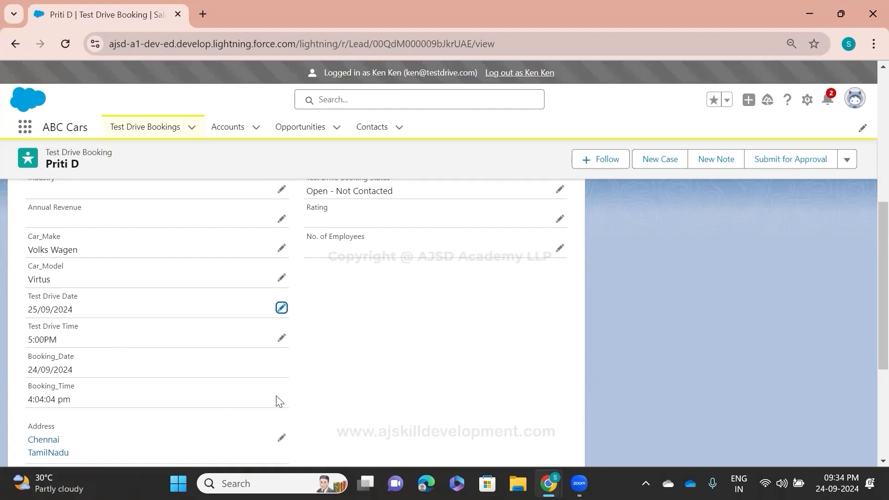
Step: Switch to the customer's Gmail inbox and read the "Exciting News: Your Test Drive Appointment is Confirmed!" e-mail, checking its greeting, date and time
key("alt+Tab")
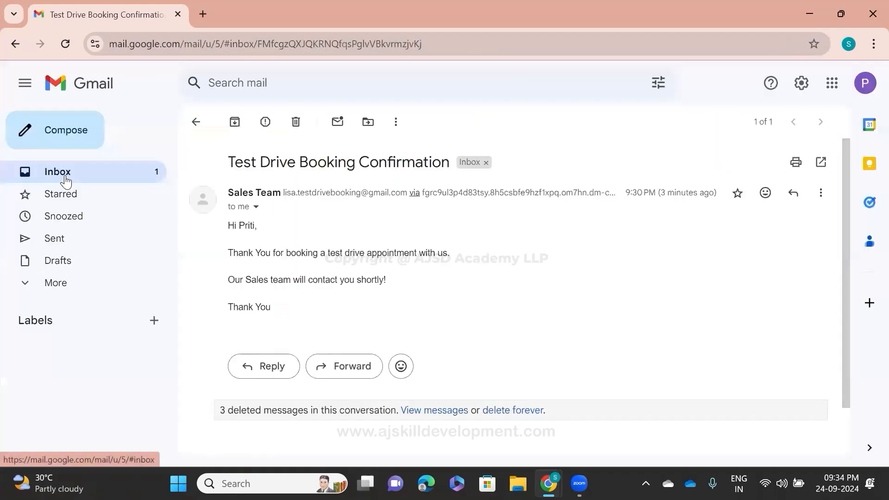
left_click(64, 178)
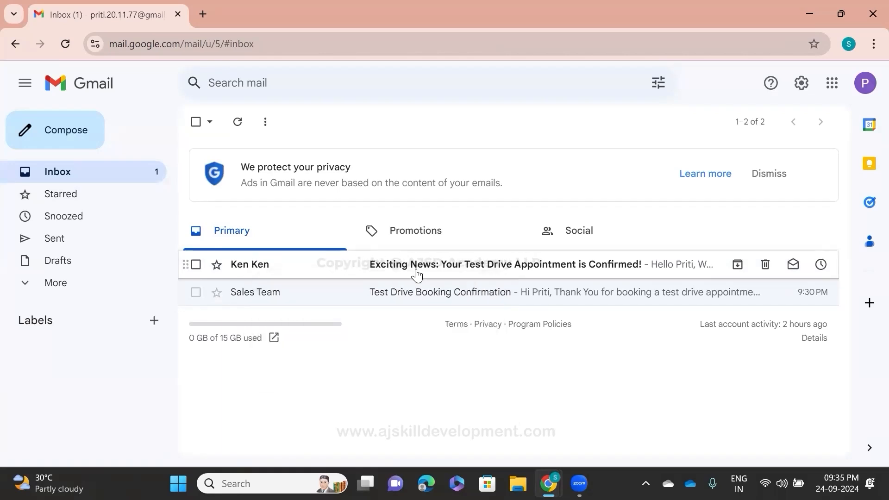
left_click(446, 270)
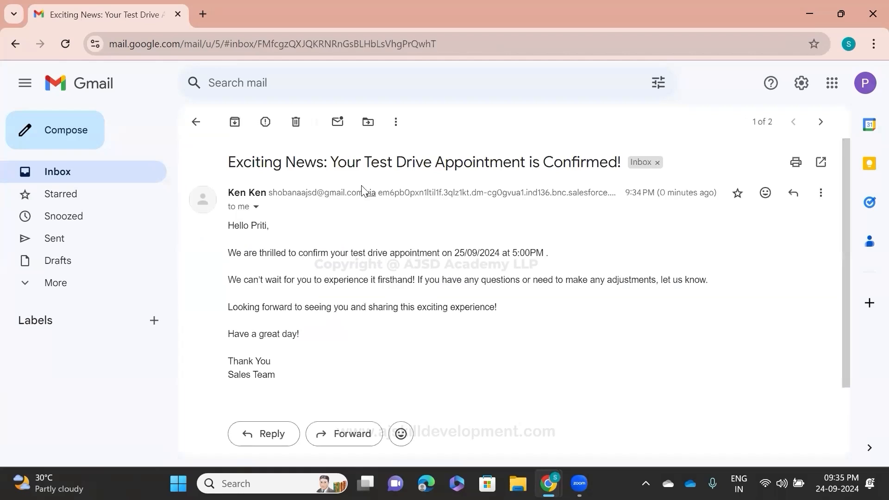
left_click_drag(333, 165, 588, 137)
left_click(562, 257)
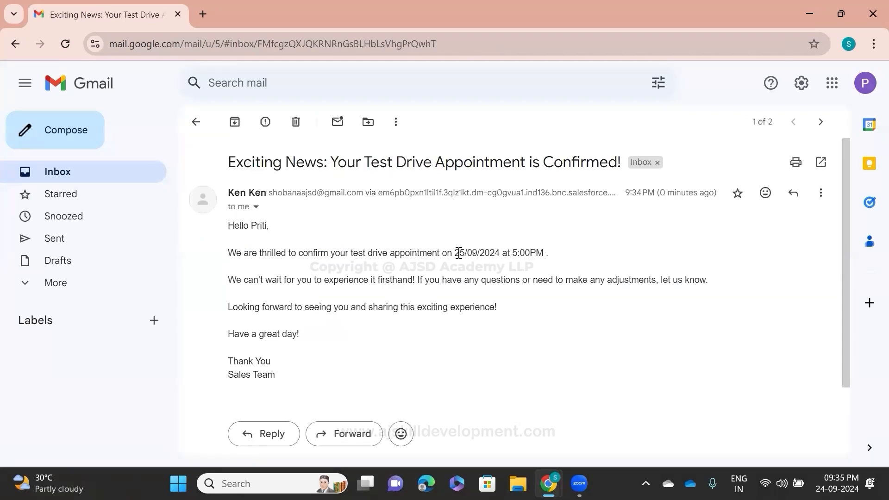
left_click_drag(455, 253, 544, 251)
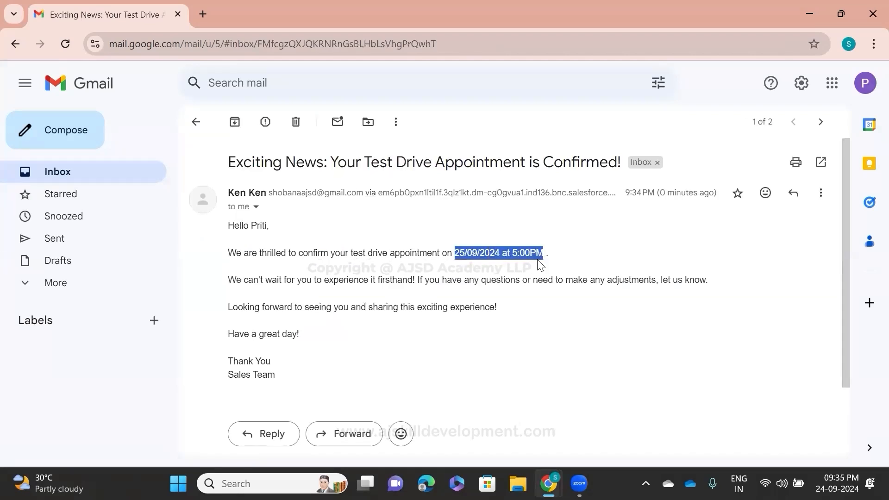
left_click_drag(251, 227, 270, 226)
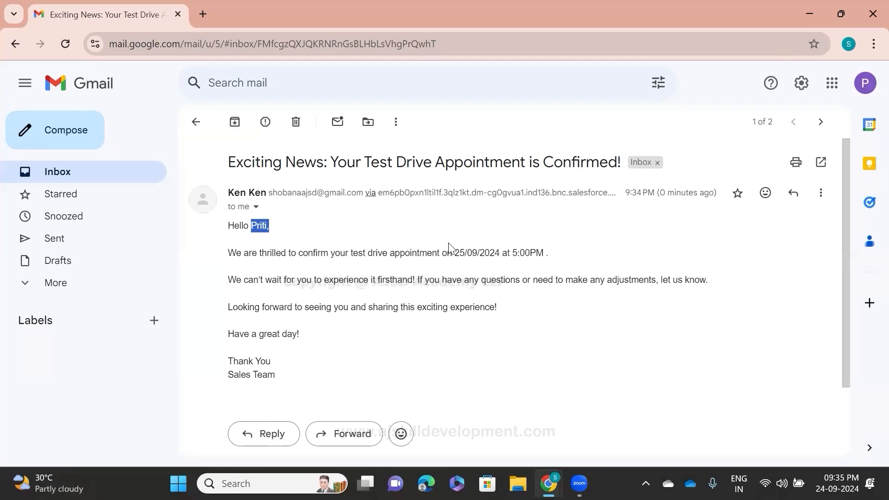
left_click(79, 172)
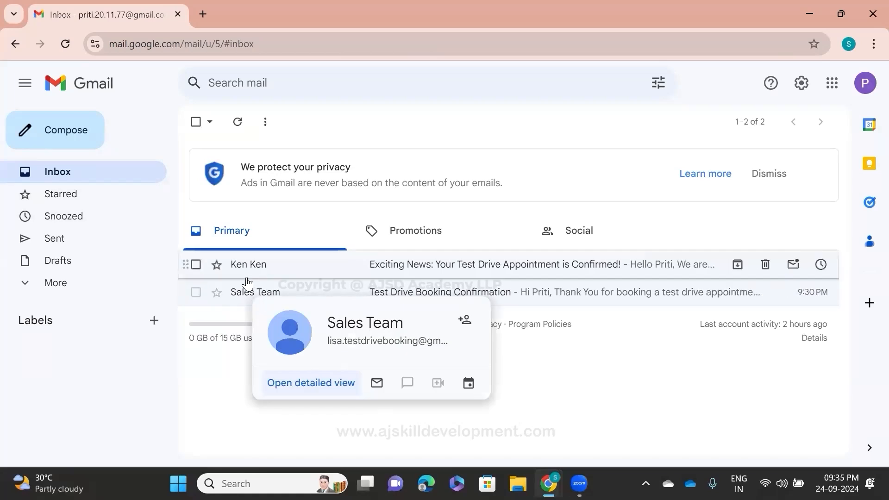
Step: Switch back to the Salesforce booking record and examine its test drive date, time and last-modified details
key("alt+Tab")
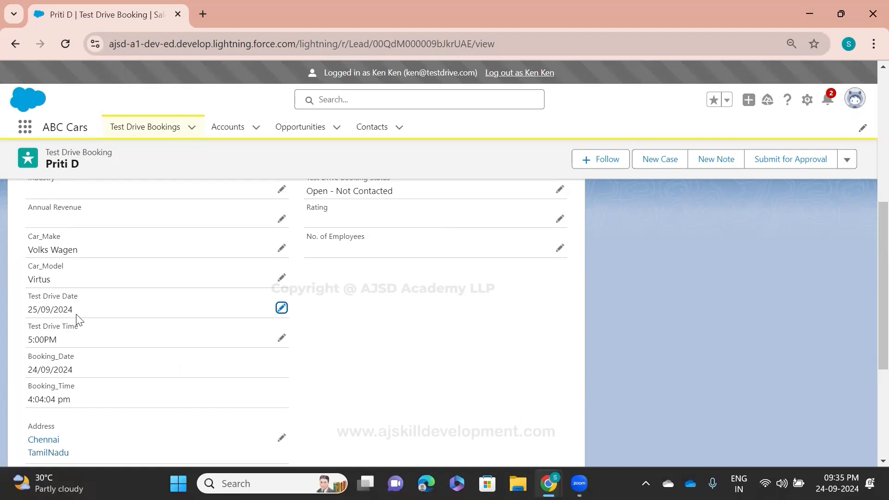
scroll(267, 381, "down", 3)
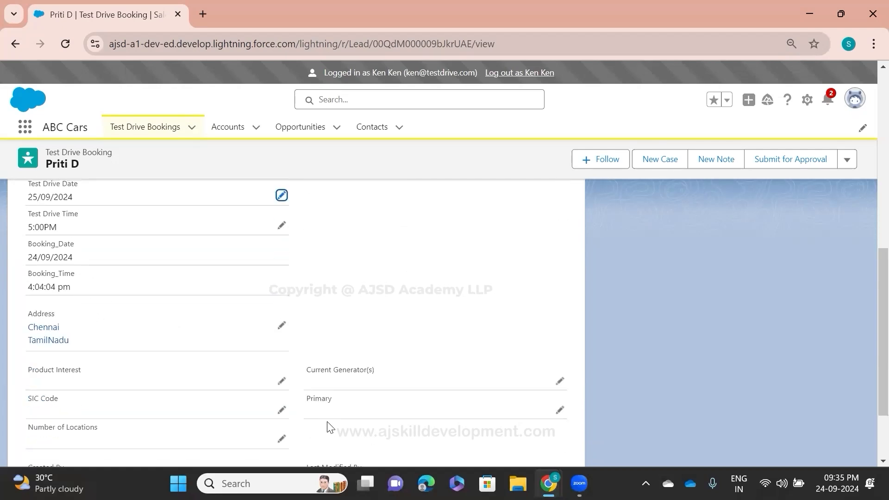
scroll(387, 436, "down", 2)
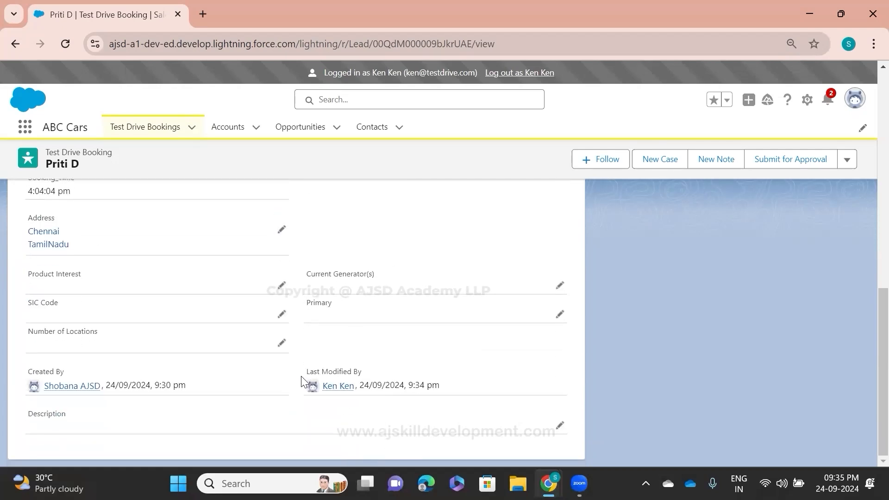
scroll(244, 361, "up", 4)
scroll(231, 359, "up", 3)
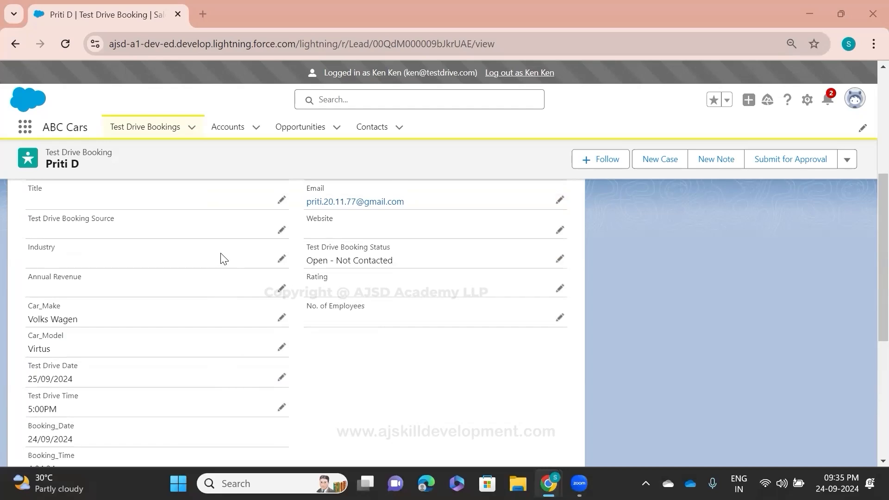
Step: Reopen the appointment confirmation e-mail in Gmail and check the appointment date and time in its message text
key("alt+Tab")
left_click(255, 271)
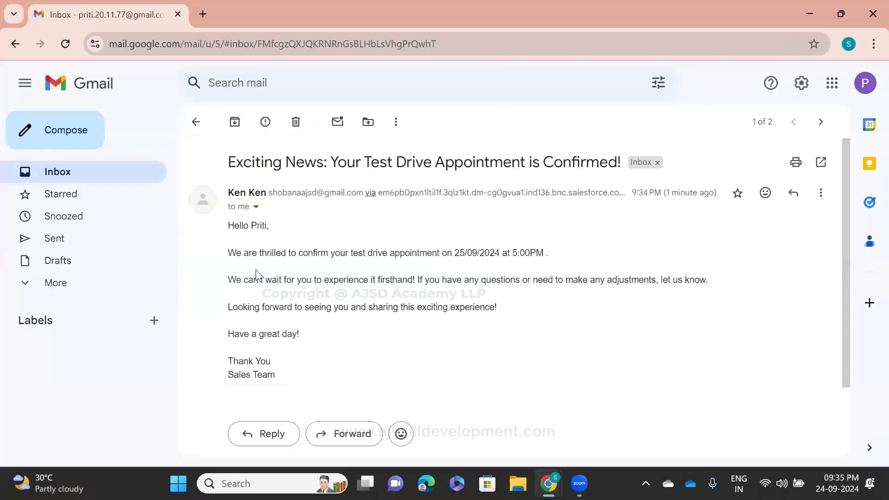
left_click_drag(222, 233, 373, 362)
left_click(372, 362)
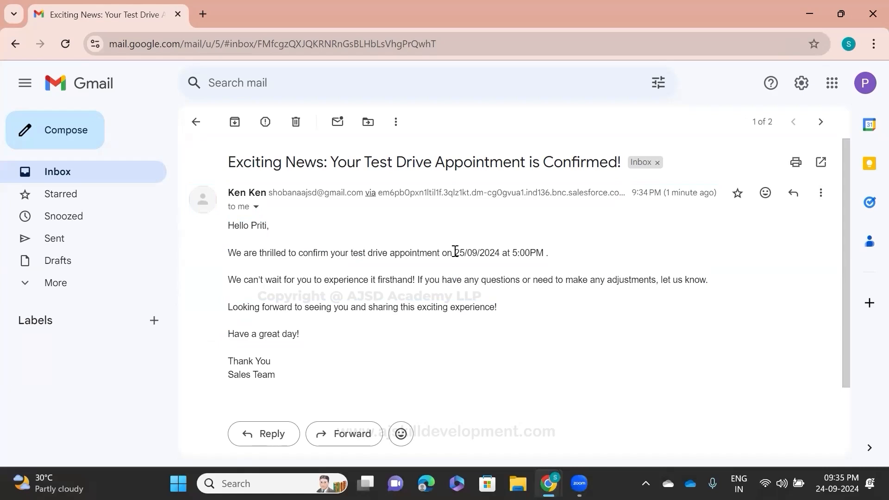
left_click_drag(453, 252, 546, 250)
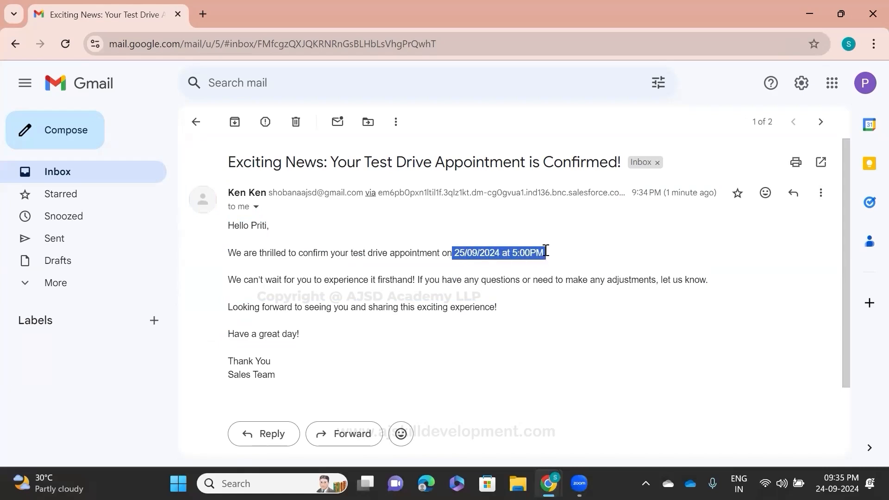
left_click(430, 348)
Step: Switch to the customer's booking record in Salesforce, try to delete it, and read the resulting message
key("alt+Tab")
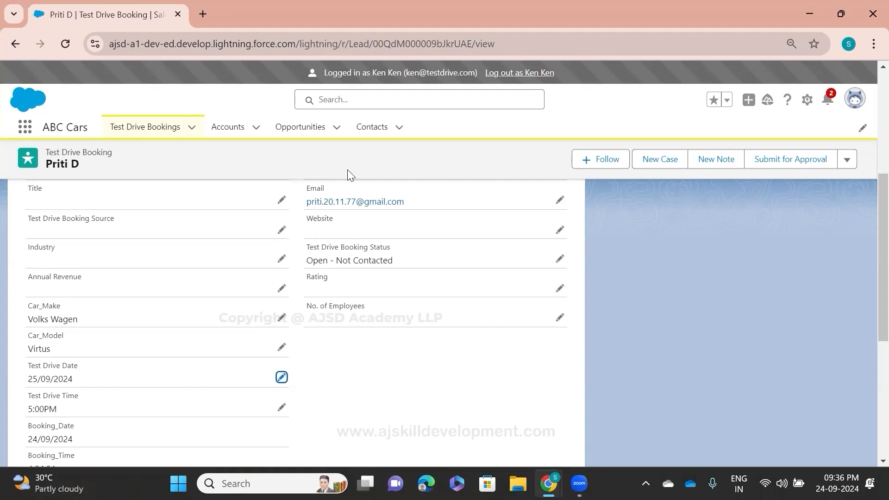
scroll(384, 349, "up", 3)
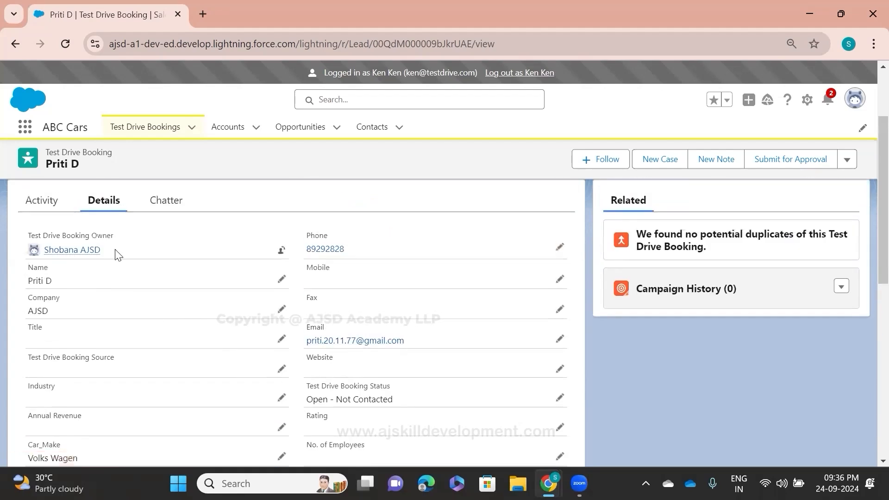
scroll(204, 385, "down", 5)
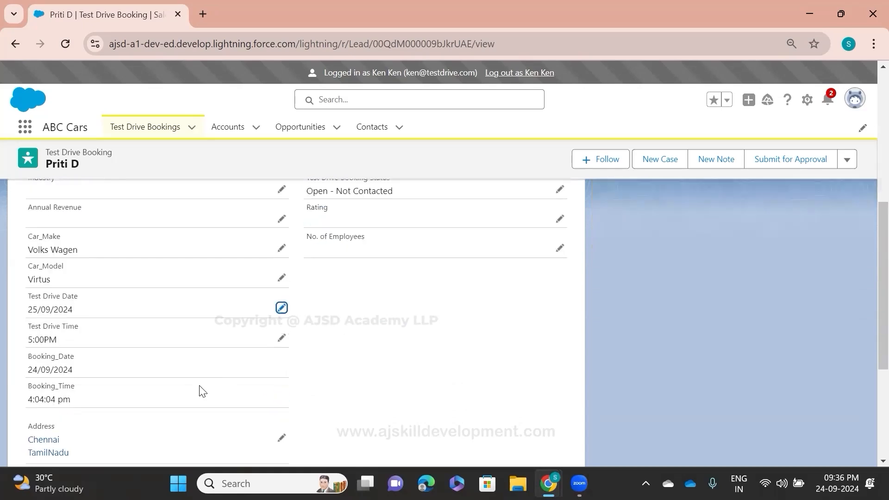
scroll(188, 383, "up", 3)
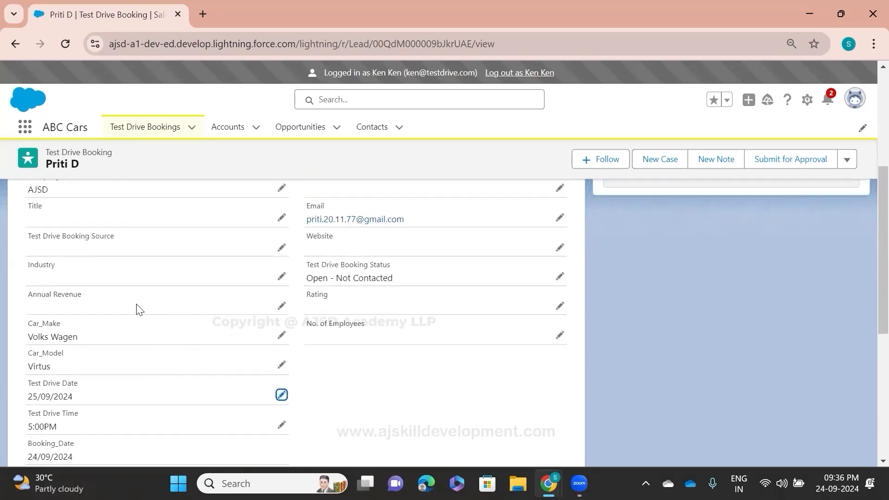
left_click(848, 162)
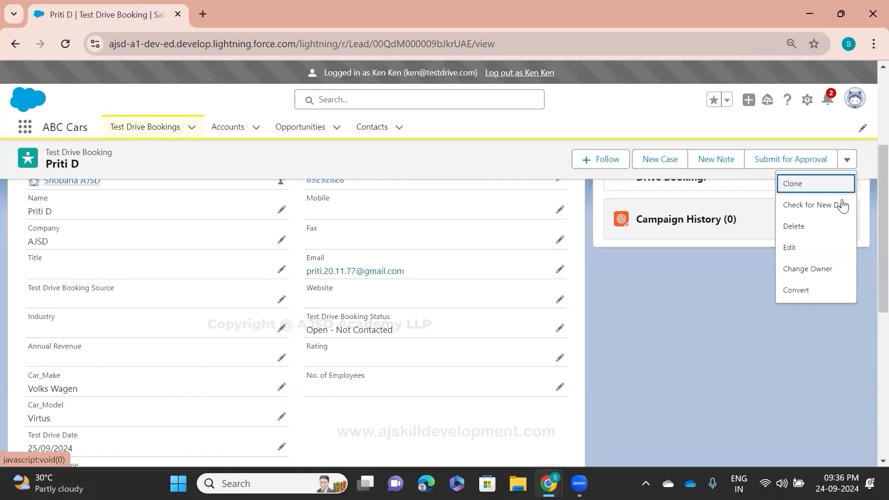
left_click(814, 237)
left_click(614, 288)
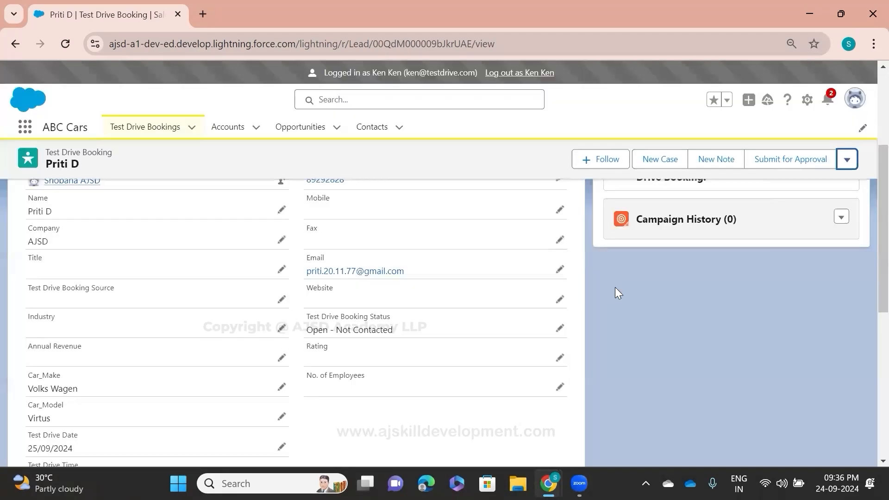
left_click_drag(399, 259, 507, 260)
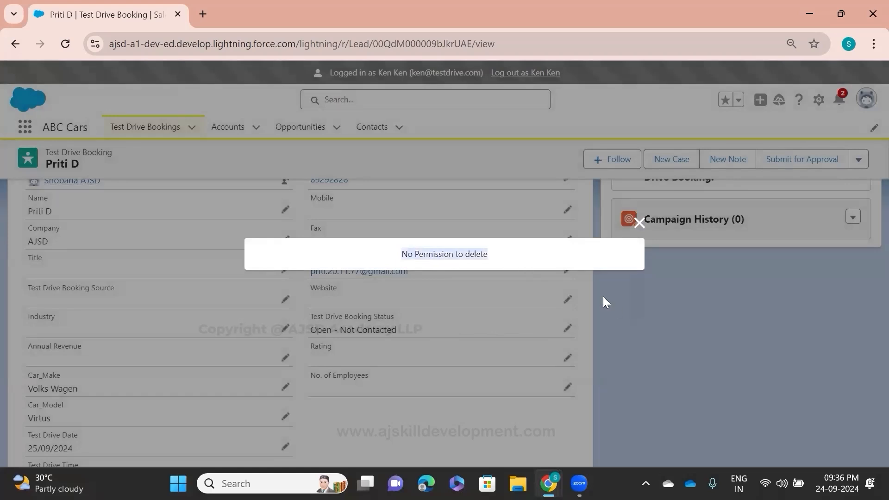
left_click(614, 304)
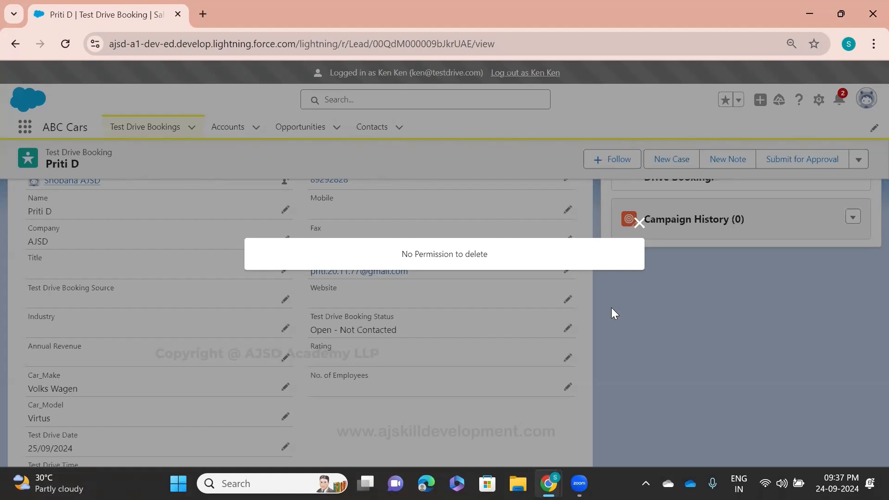
key("alt+Tab")
key("alt+Tab")
key("alt+Tab")
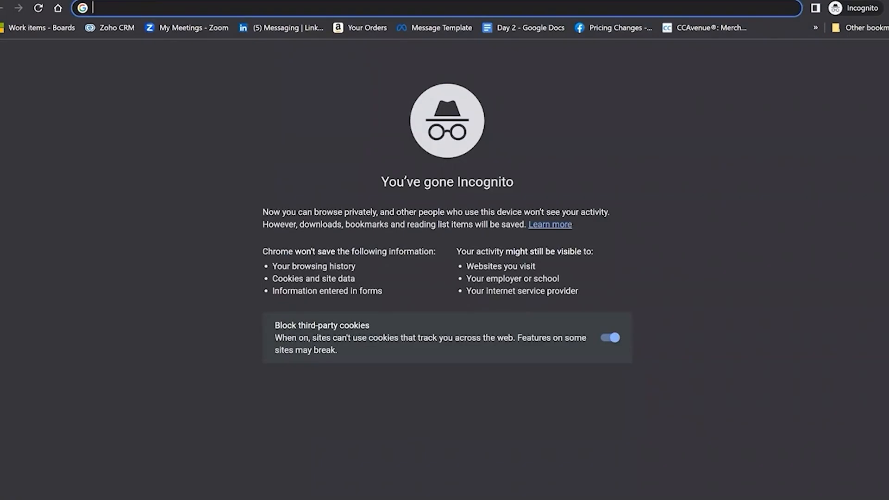
Step: Open the ajskilldevelopment.com website in the incognito window and look through its curriculum and FAQ video sections
type("aj")
key("Return")
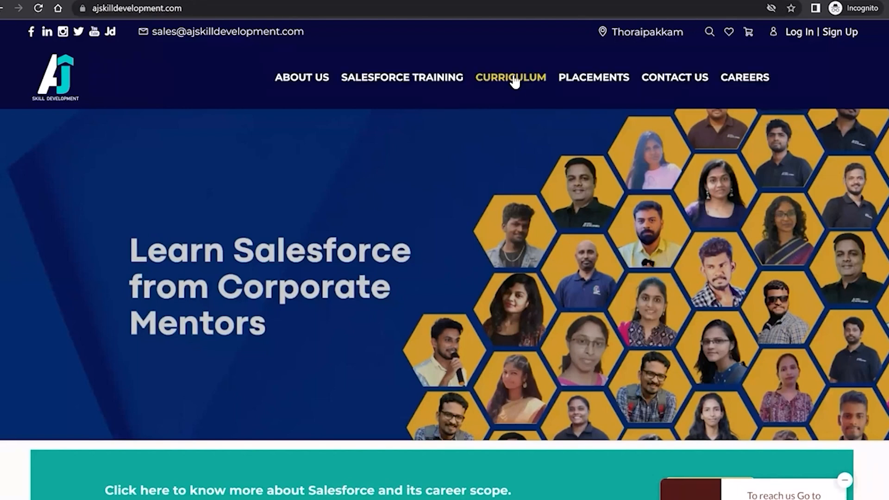
scroll(514, 79, "down", 5)
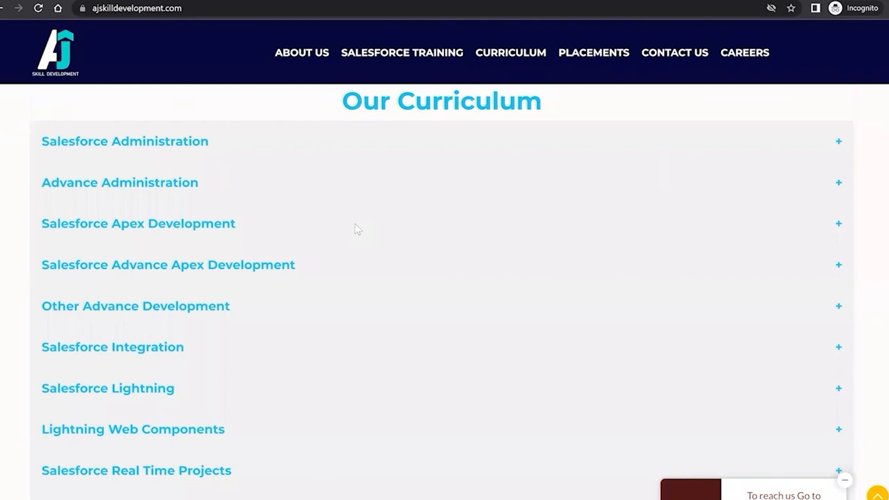
scroll(358, 230, "down", 10)
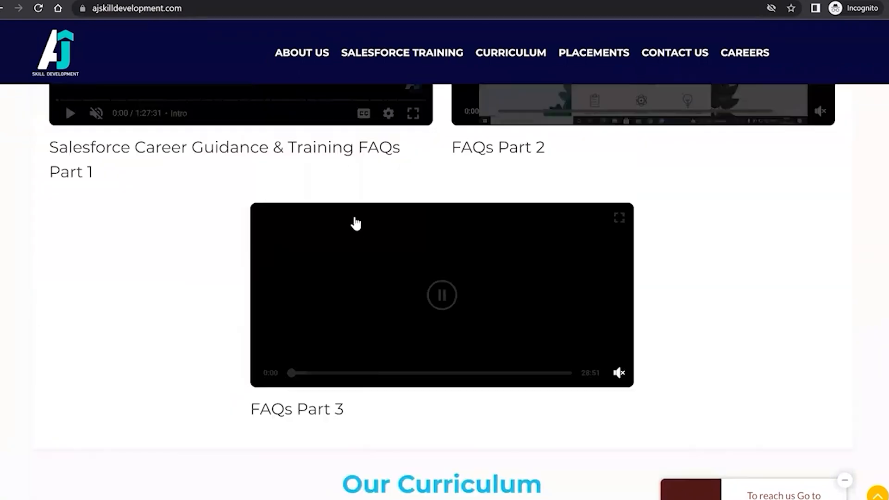
Step: Open the website's About Us page and read the company introduction and founding story
scroll(313, 57, "up", 2)
left_click(312, 56)
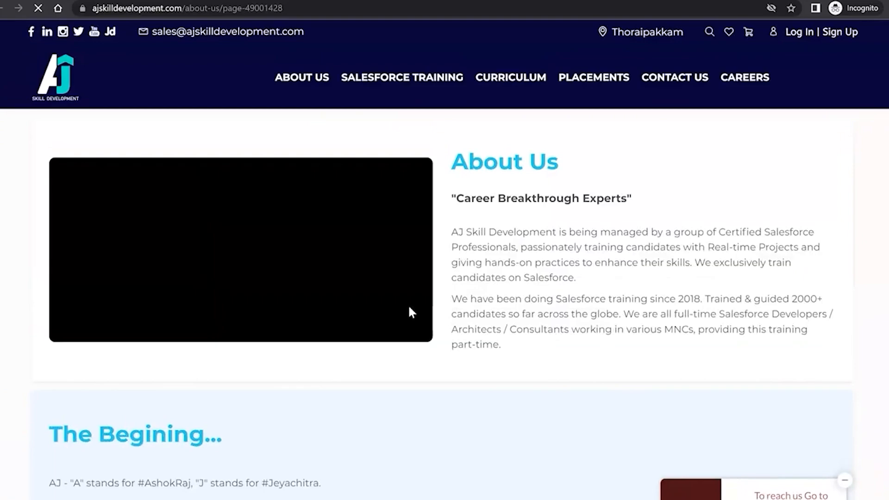
scroll(412, 313, "down", 2)
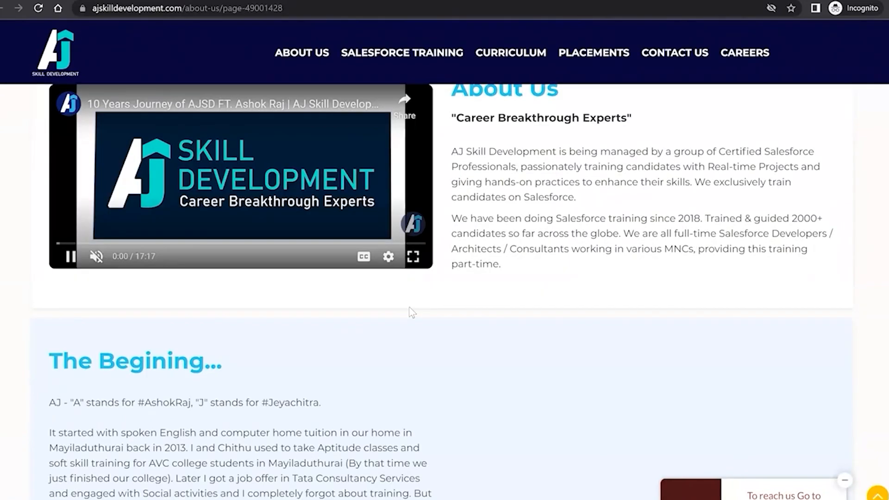
Step: Read the remaining text about the training team and its history under "The Begining..." on the About Us page
scroll(411, 313, "down", 1)
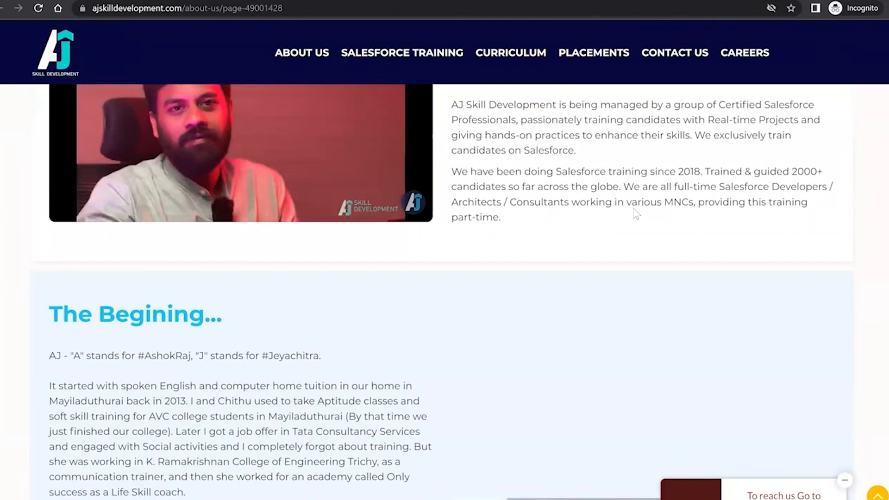
scroll(635, 215, "down", 3)
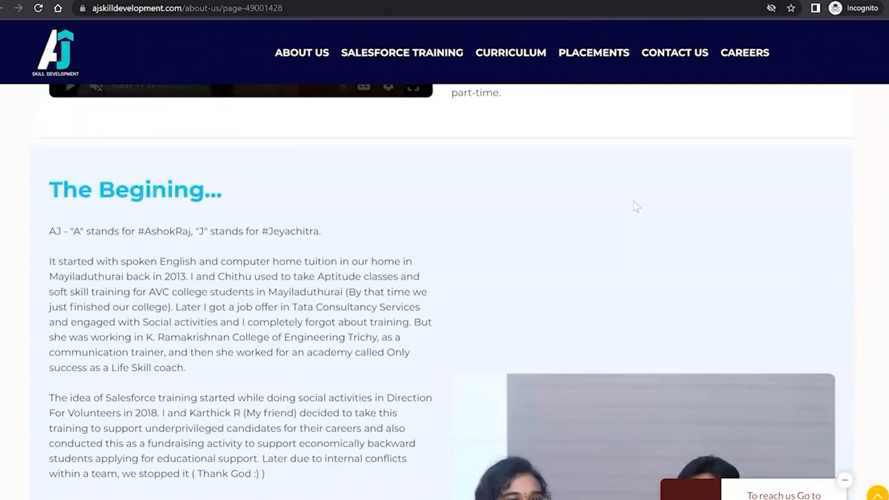
Step: Go to the website's placements section, view the Career Gap candidates, and open the third candidate's LinkedIn link
scroll(635, 214, "up", 6)
left_click(606, 86)
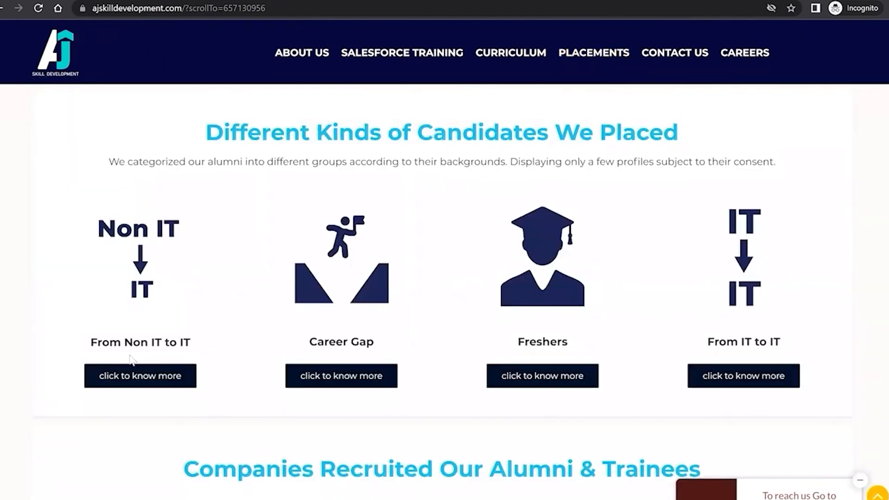
left_click(357, 379)
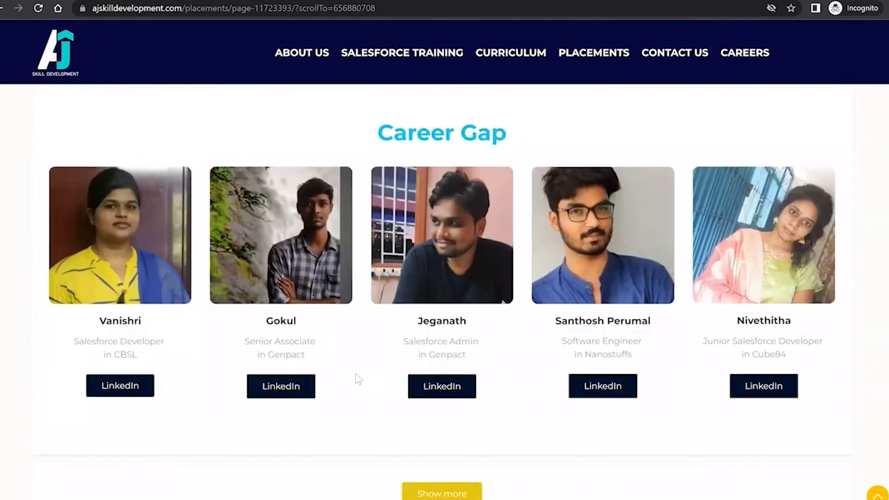
scroll(356, 374, "down", 3)
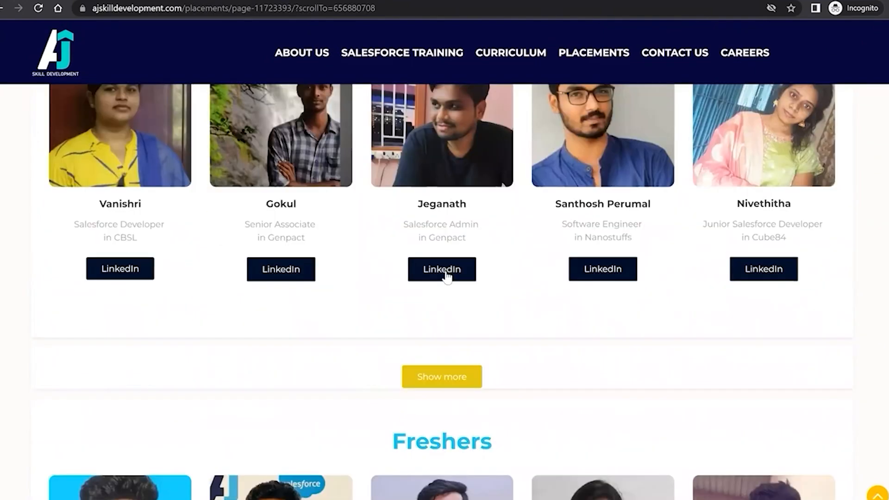
left_click(444, 270)
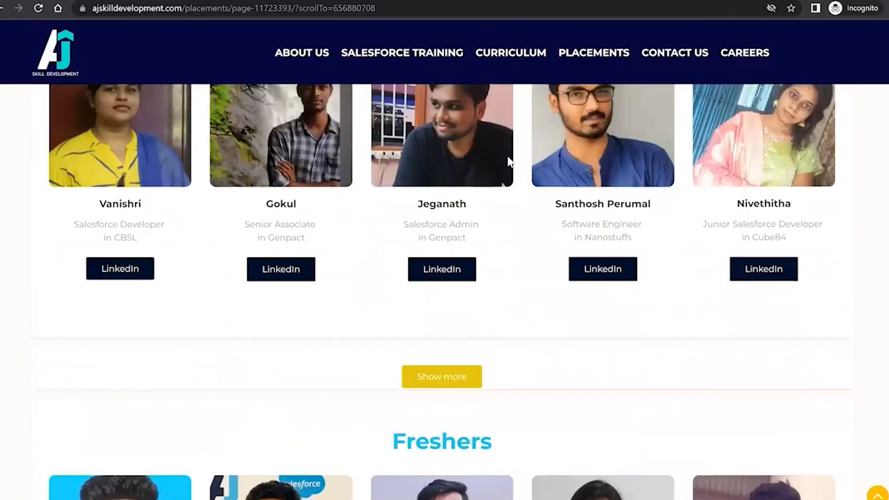
Step: Open the website's Contact Us page and look through the fields of the Submit Your Enquiry form
scroll(510, 162, "up", 5)
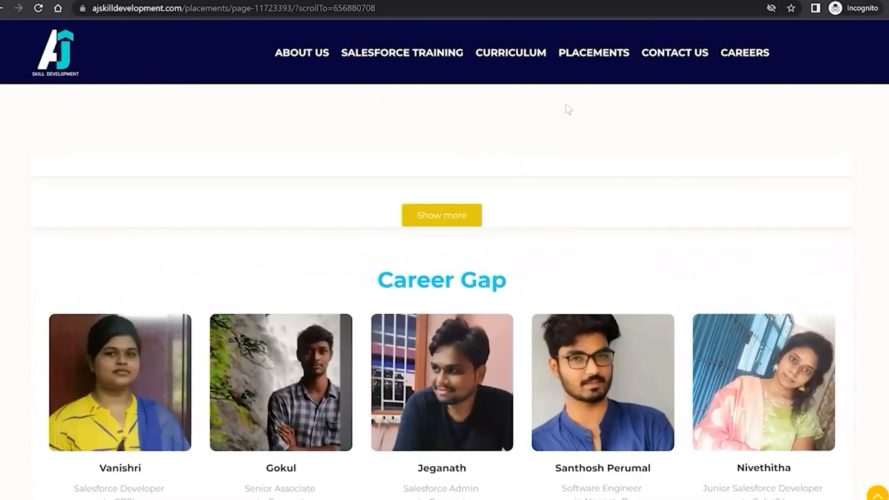
scroll(671, 54, "up", 5)
left_click(684, 79)
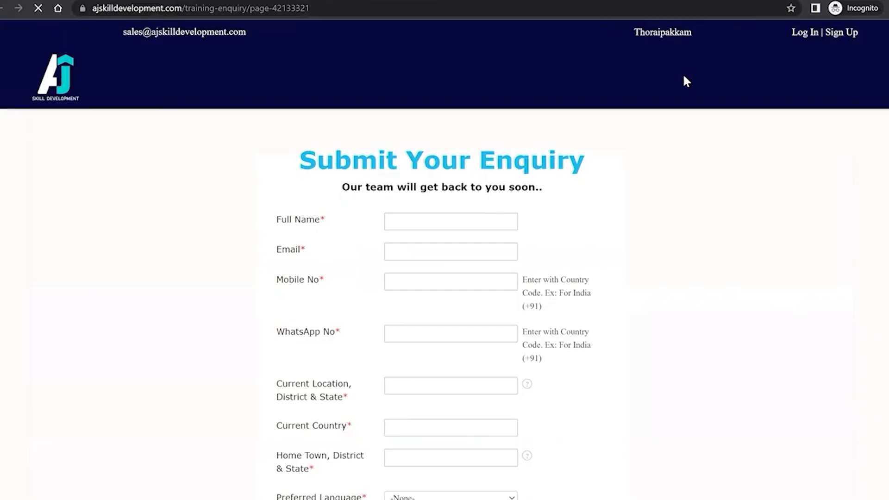
scroll(427, 318, "down", 9)
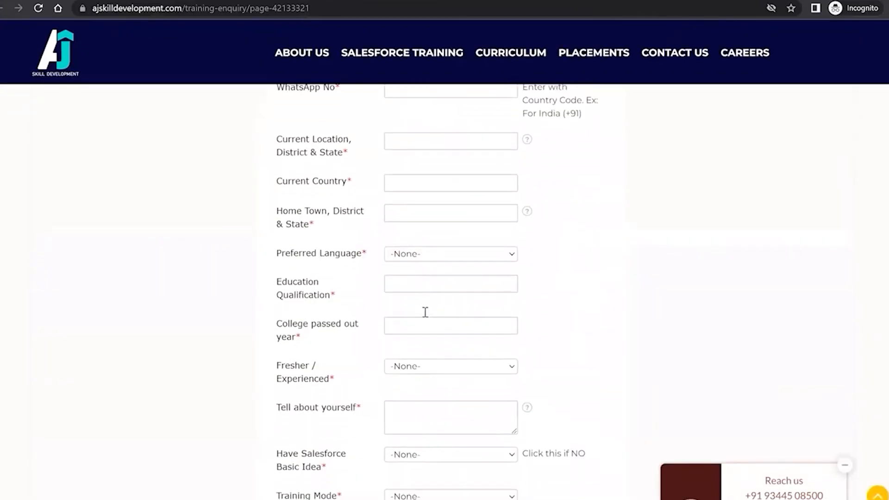
scroll(427, 318, "down", 4)
scroll(426, 315, "up", 10)
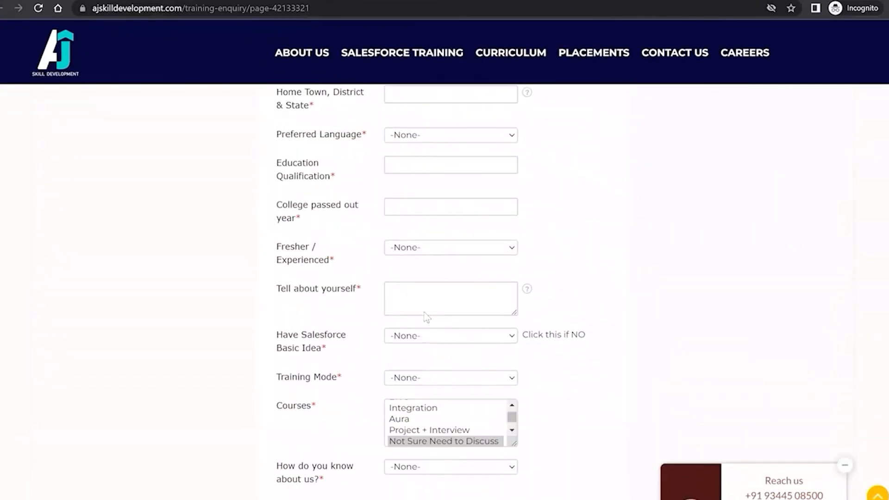
scroll(425, 313, "up", 3)
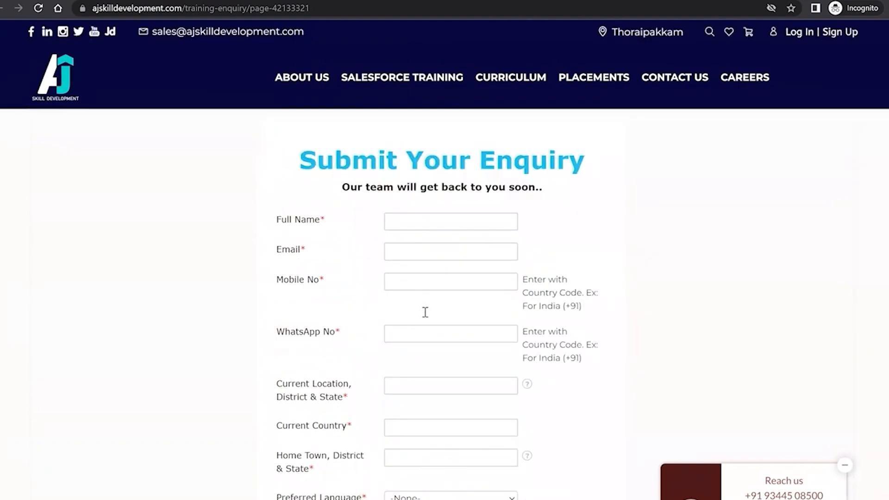